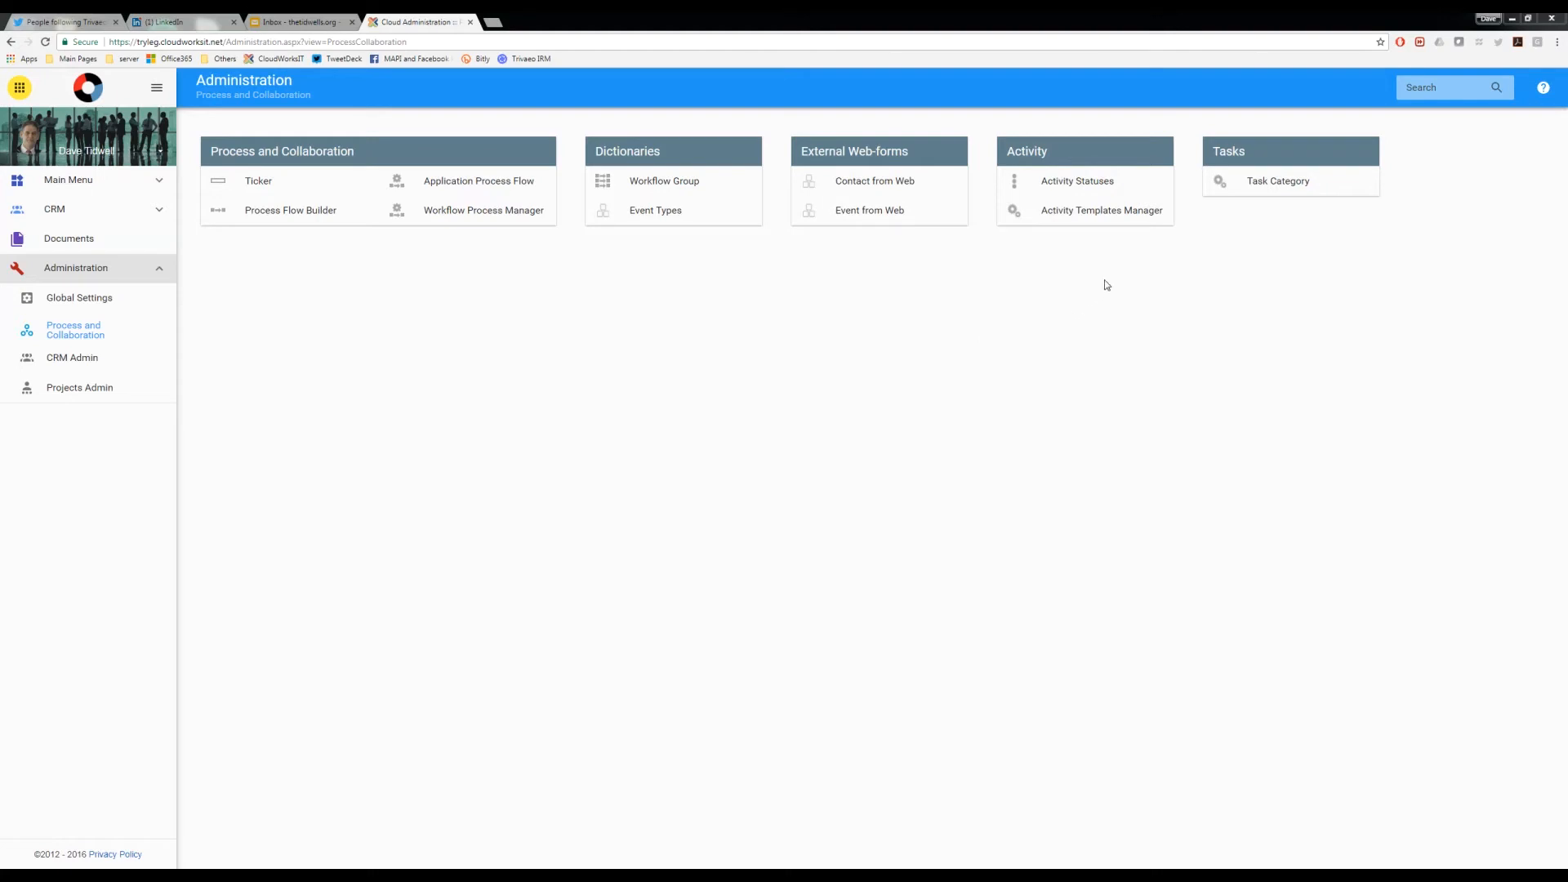
Step: Examine the list of activity statuses and open the Activity Templates Manager
left_click(1060, 185)
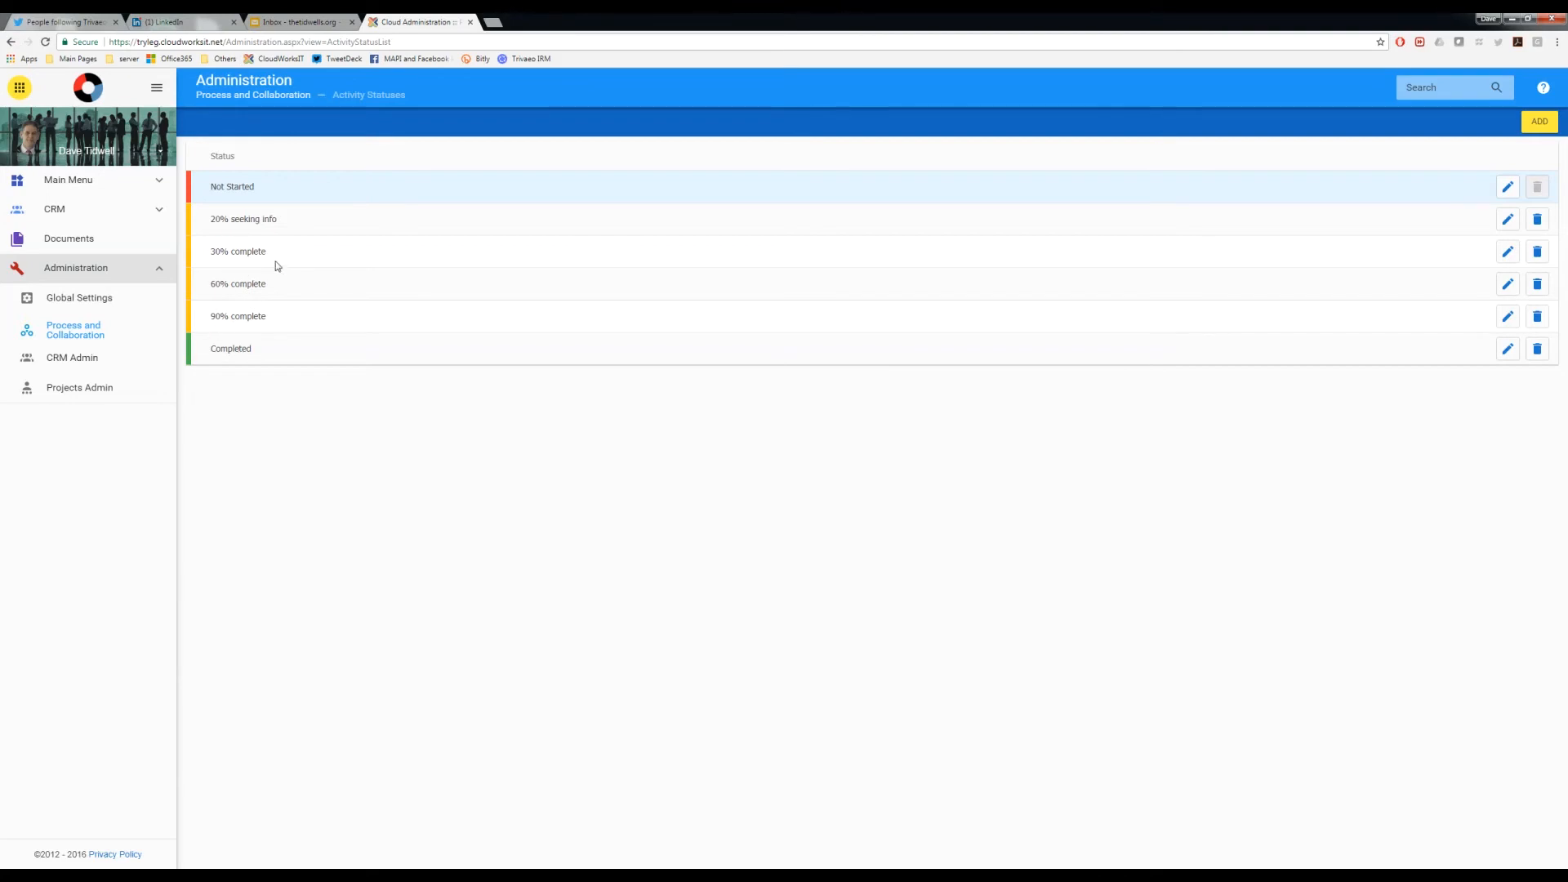
left_click(285, 96)
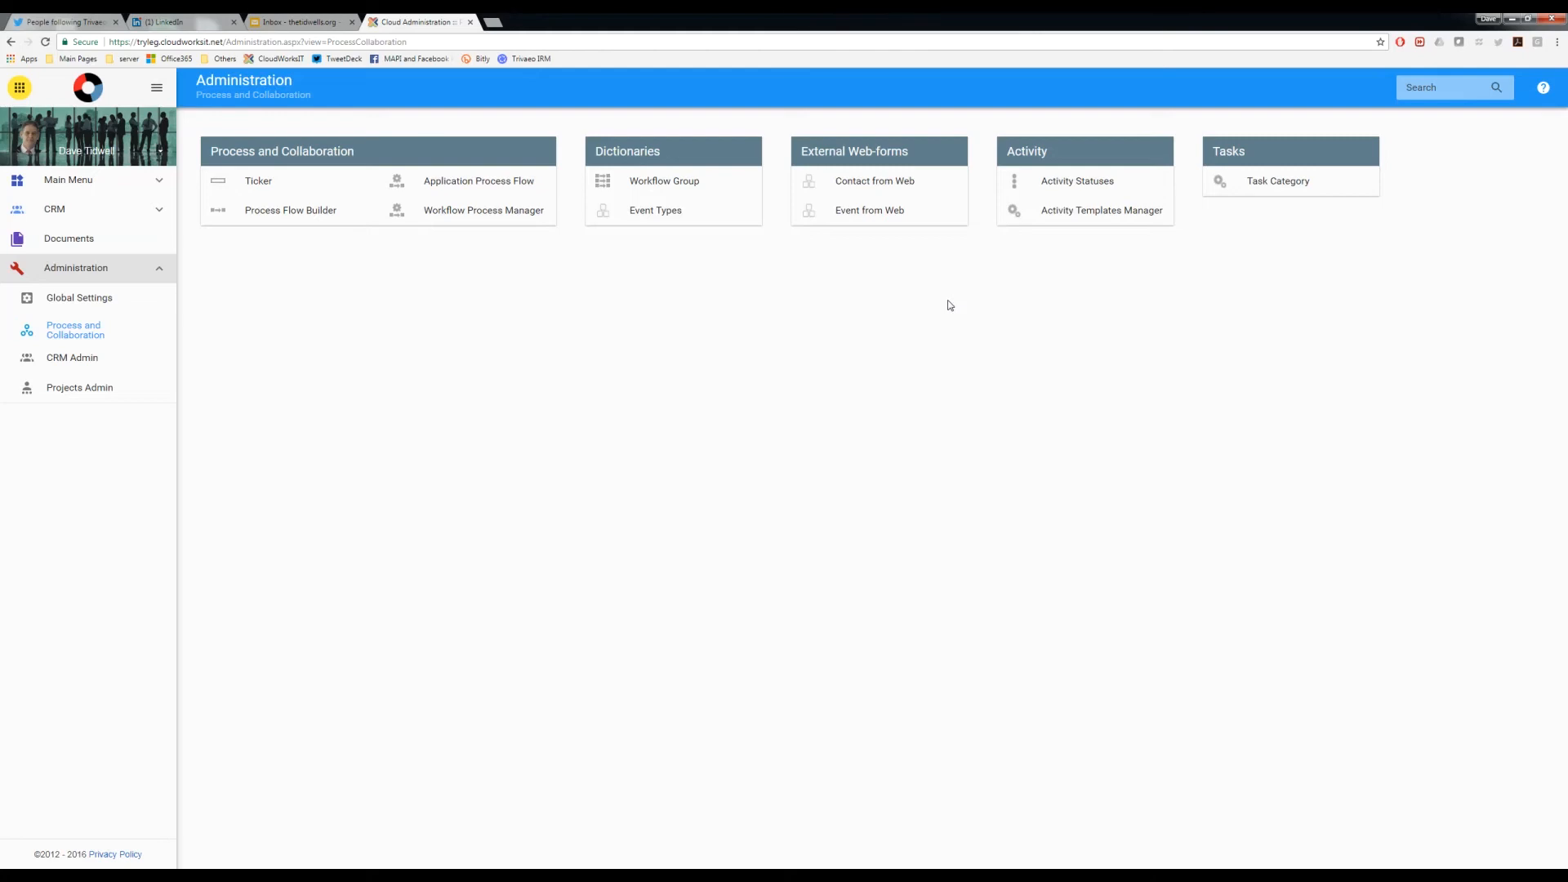
left_click(1059, 217)
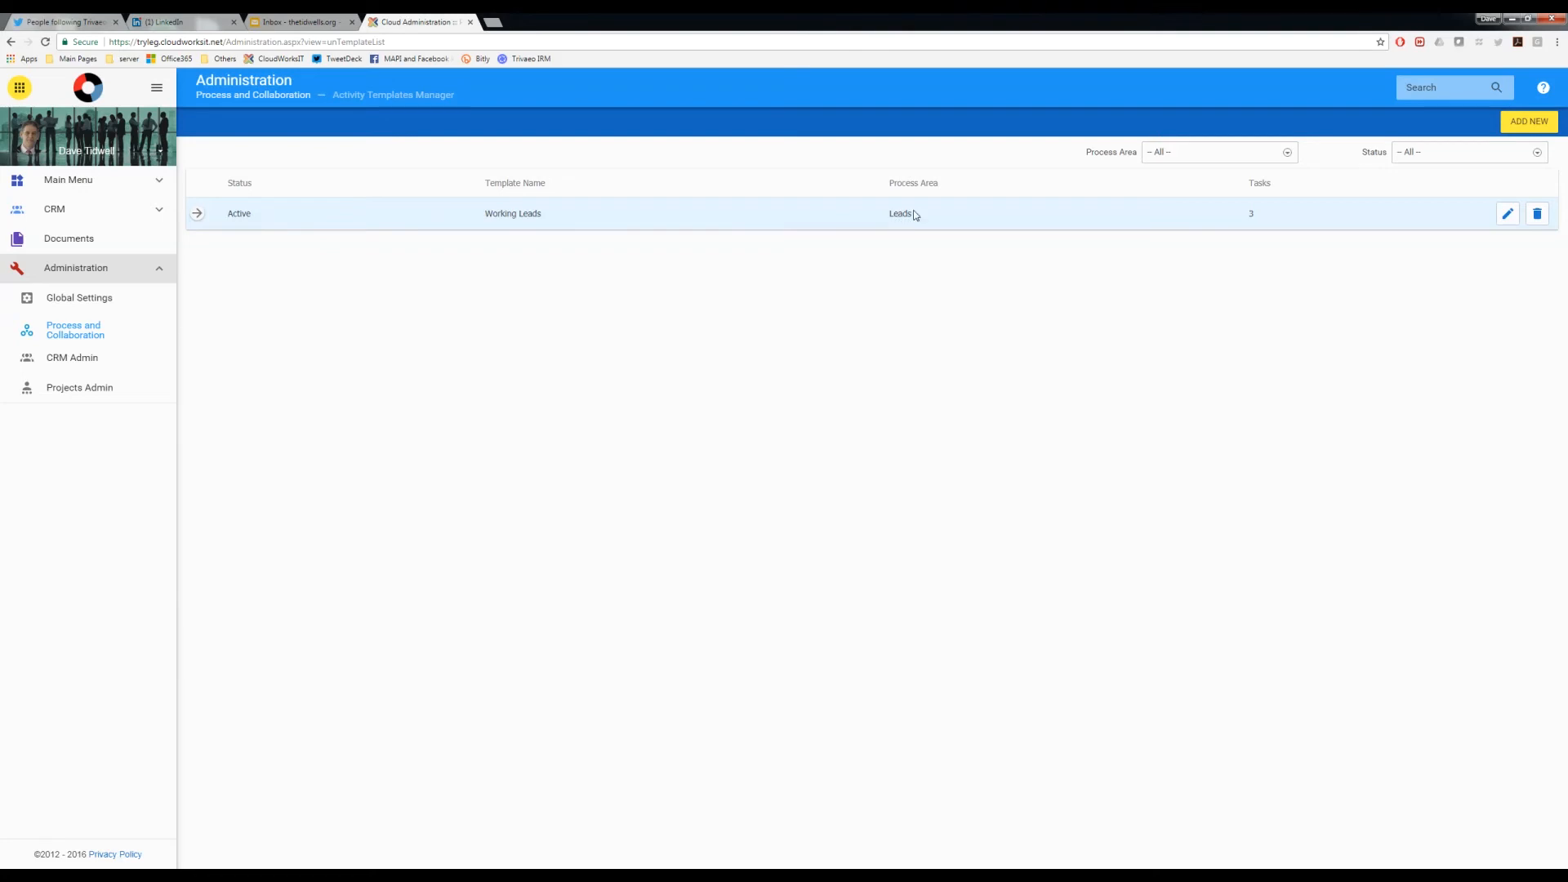
Step: Examine the process areas available for filtering activity templates, leaving the filter set to All
left_click(1286, 152)
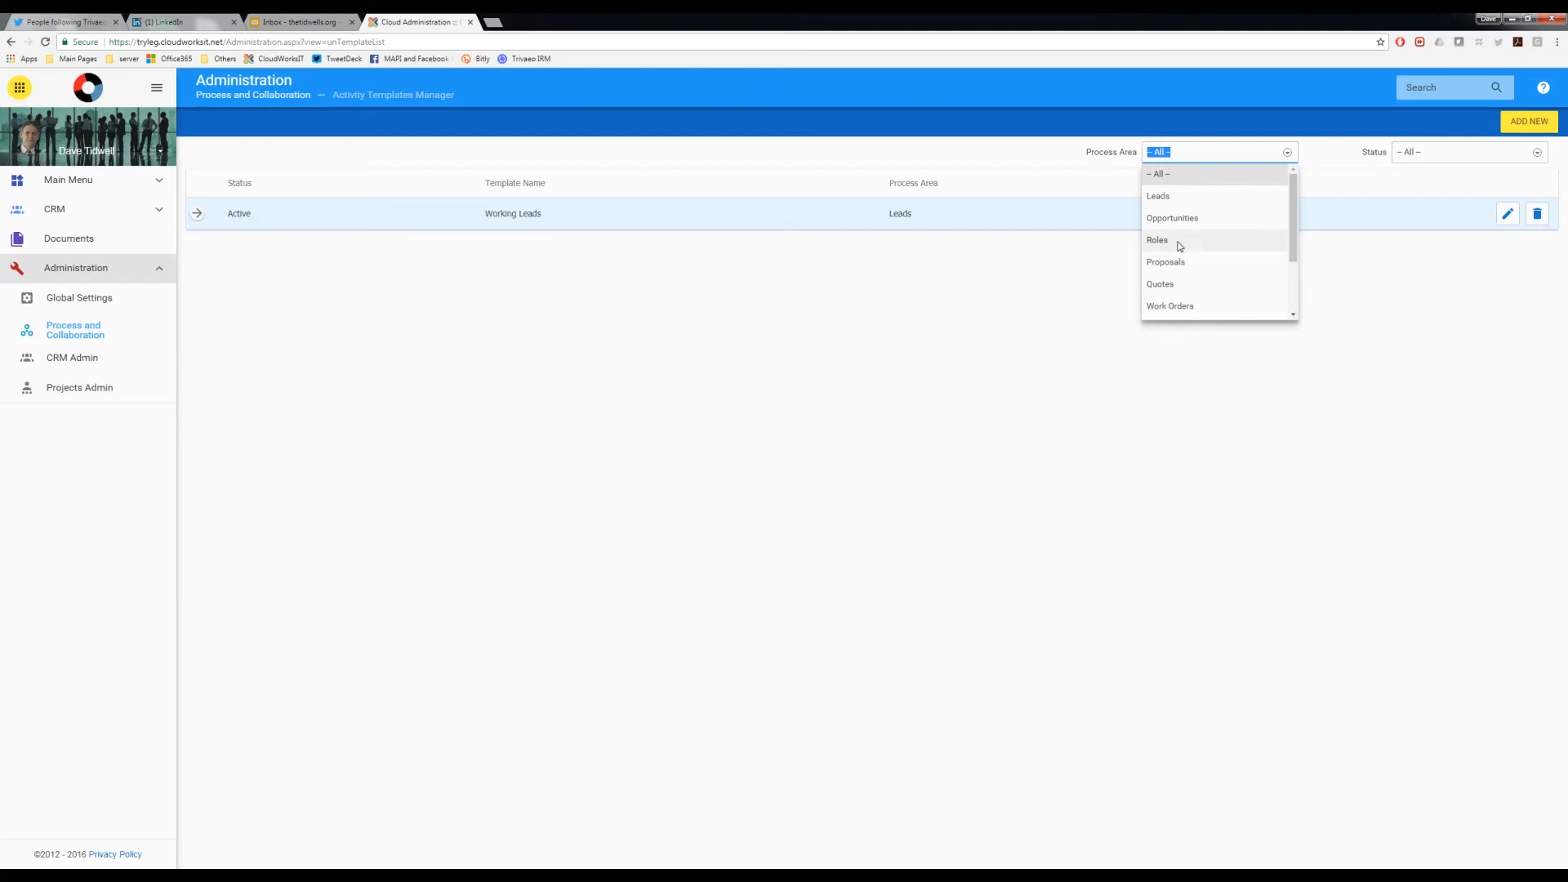
scroll(1293, 255, "down", 1)
left_click_drag(1293, 256, 1294, 292)
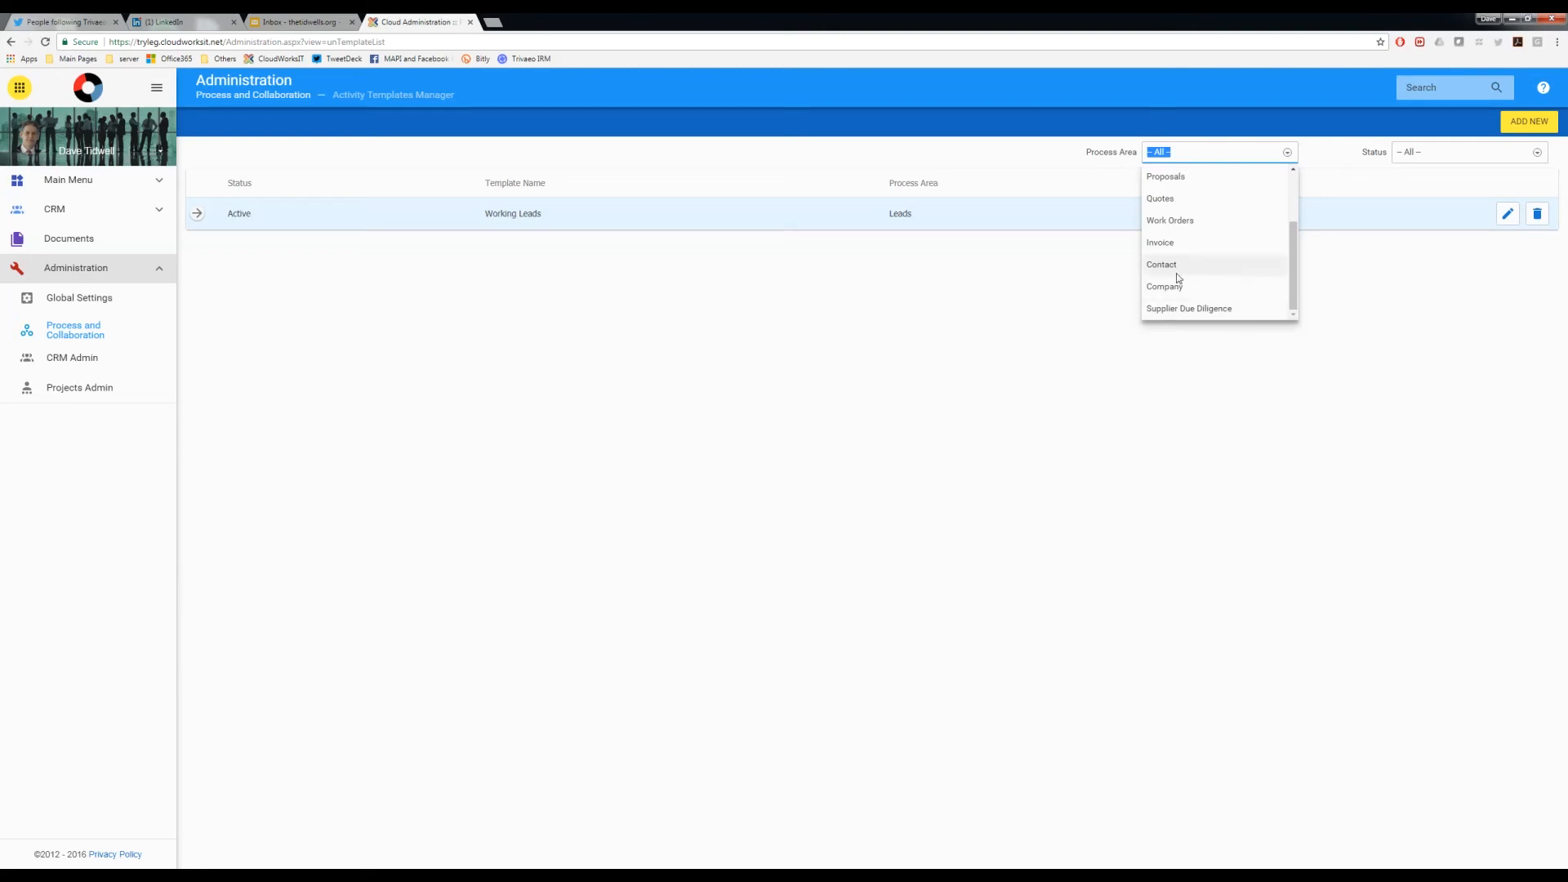
left_click(1077, 298)
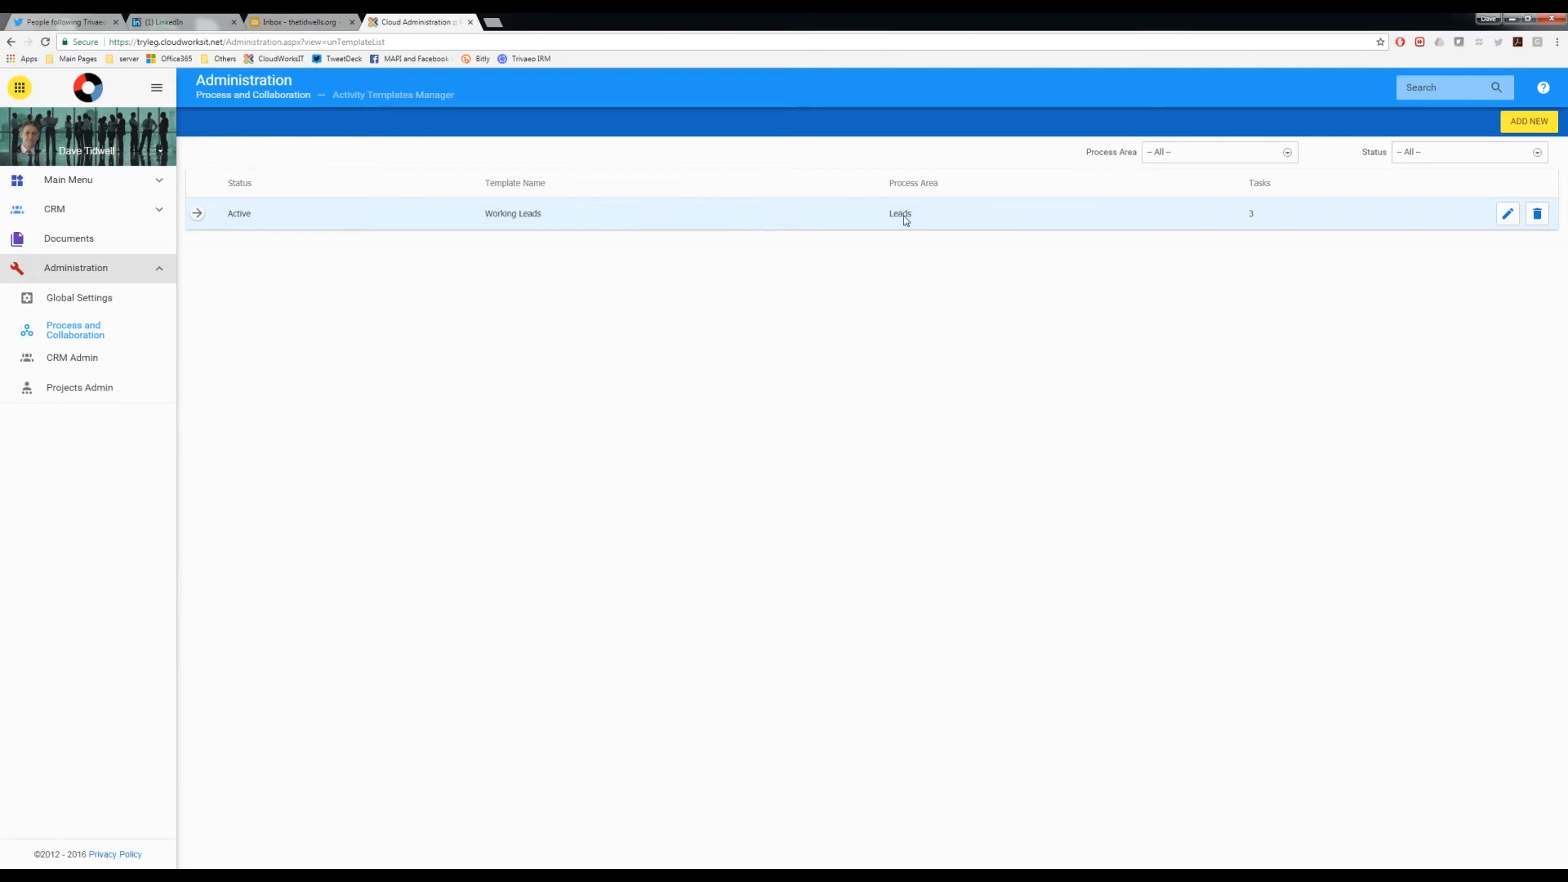
Step: View the CRM leads list, and show the tasks inside the Working Leads template in the Activity Templates Manager
left_click(71, 216)
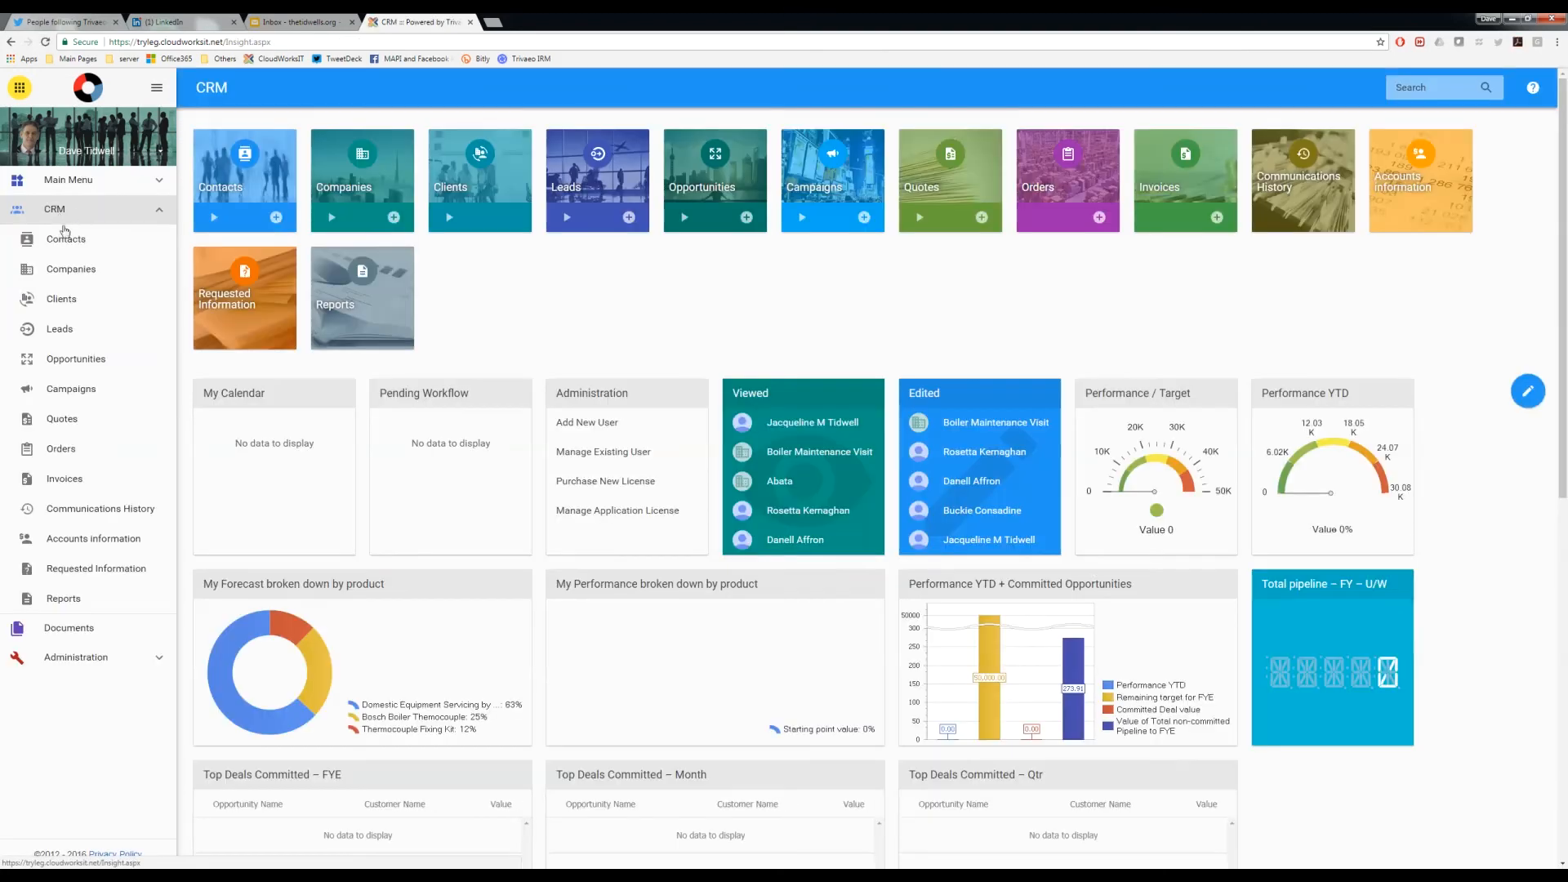
left_click(62, 330)
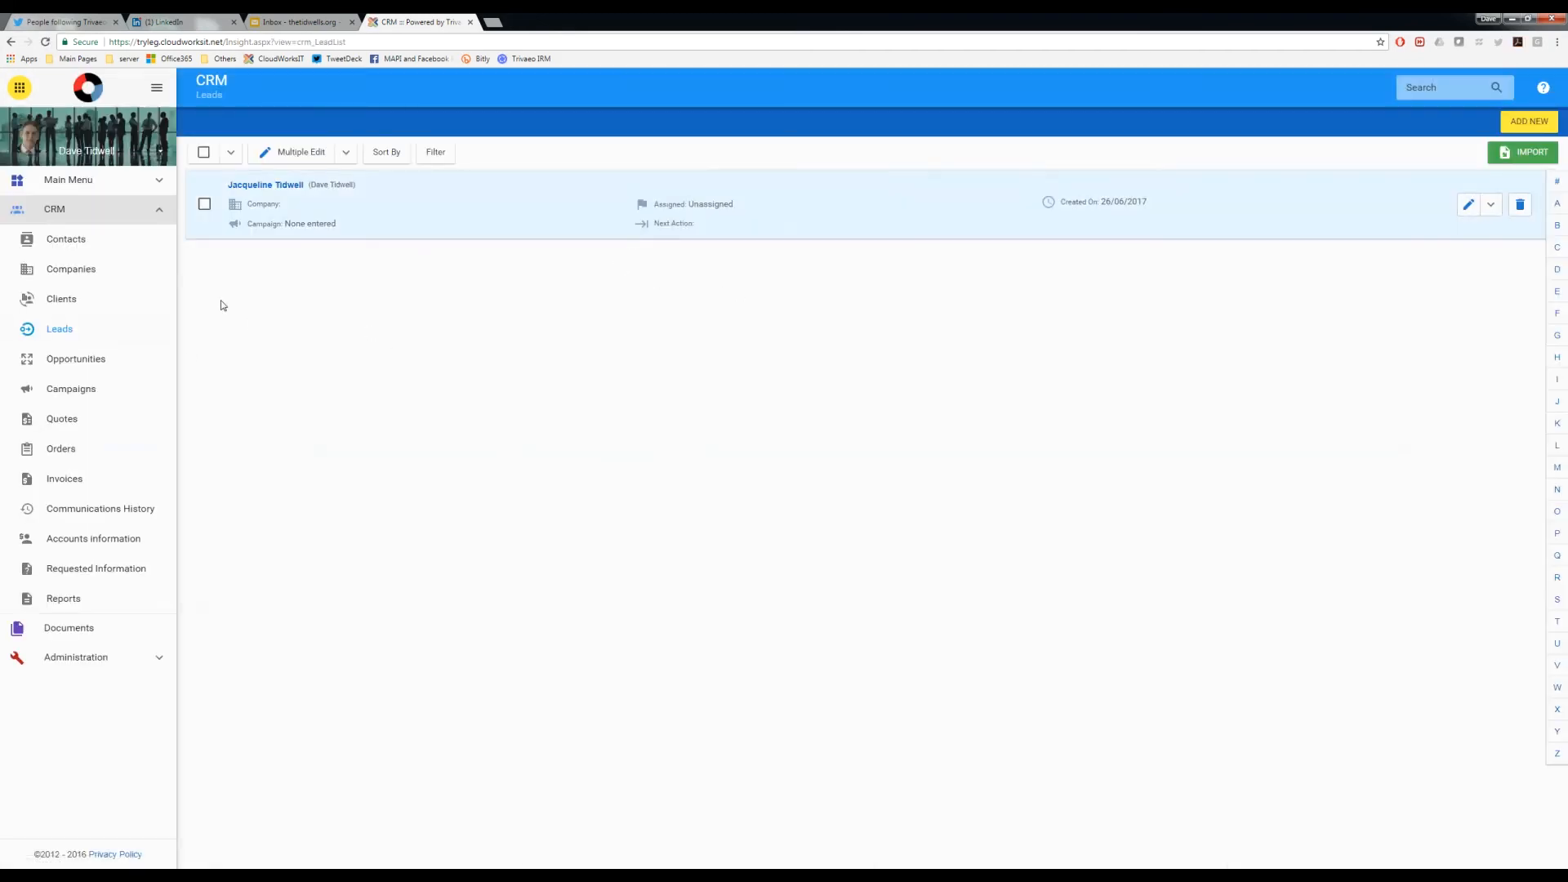
left_click(74, 659)
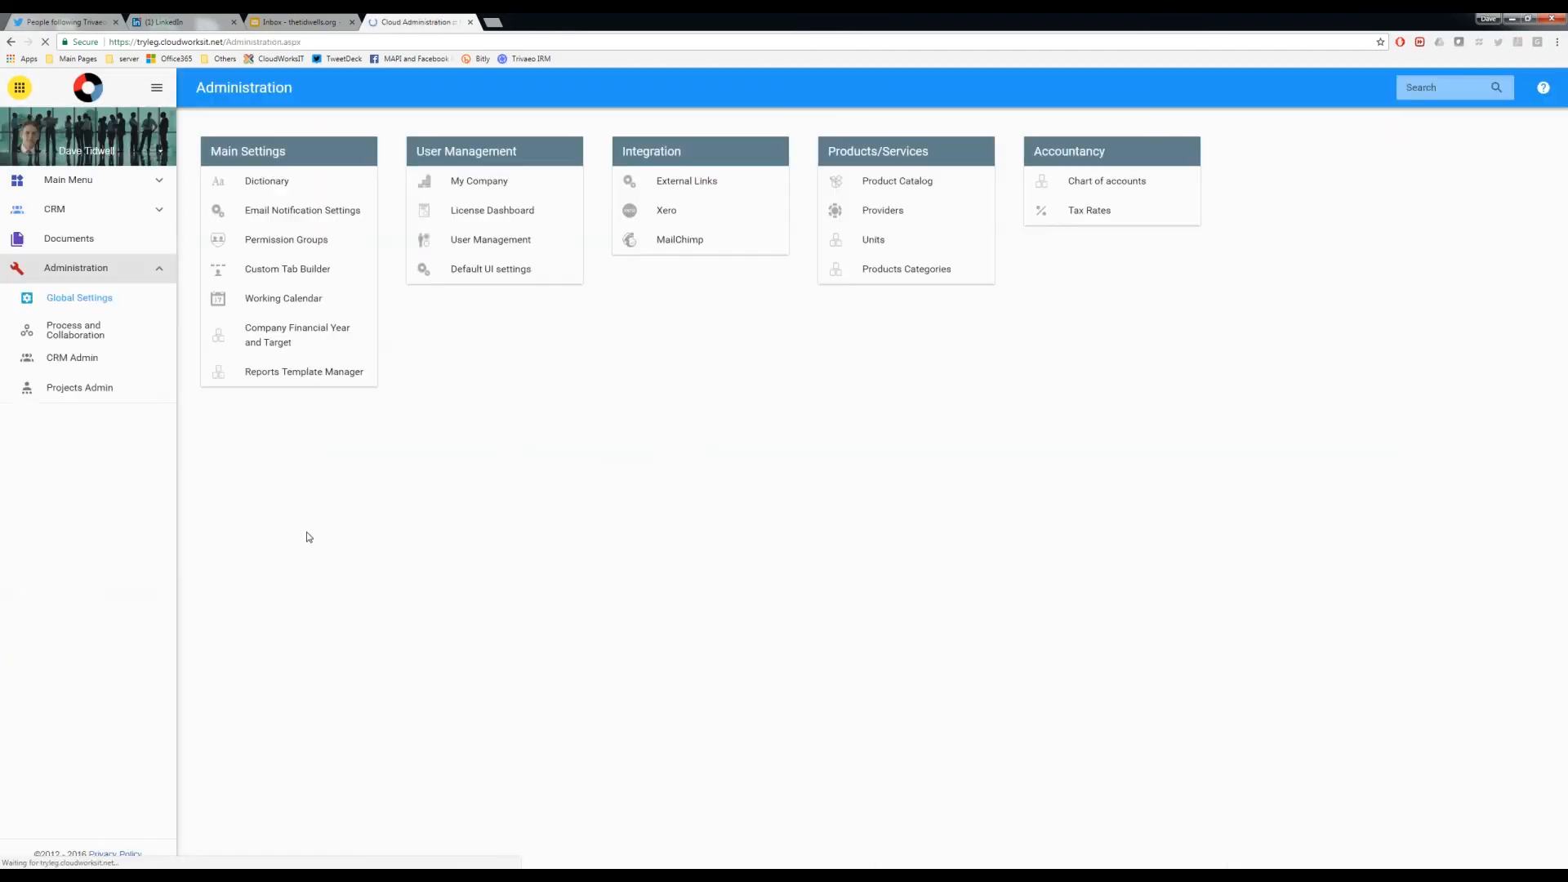
left_click(76, 330)
left_click(1083, 212)
left_click(196, 215)
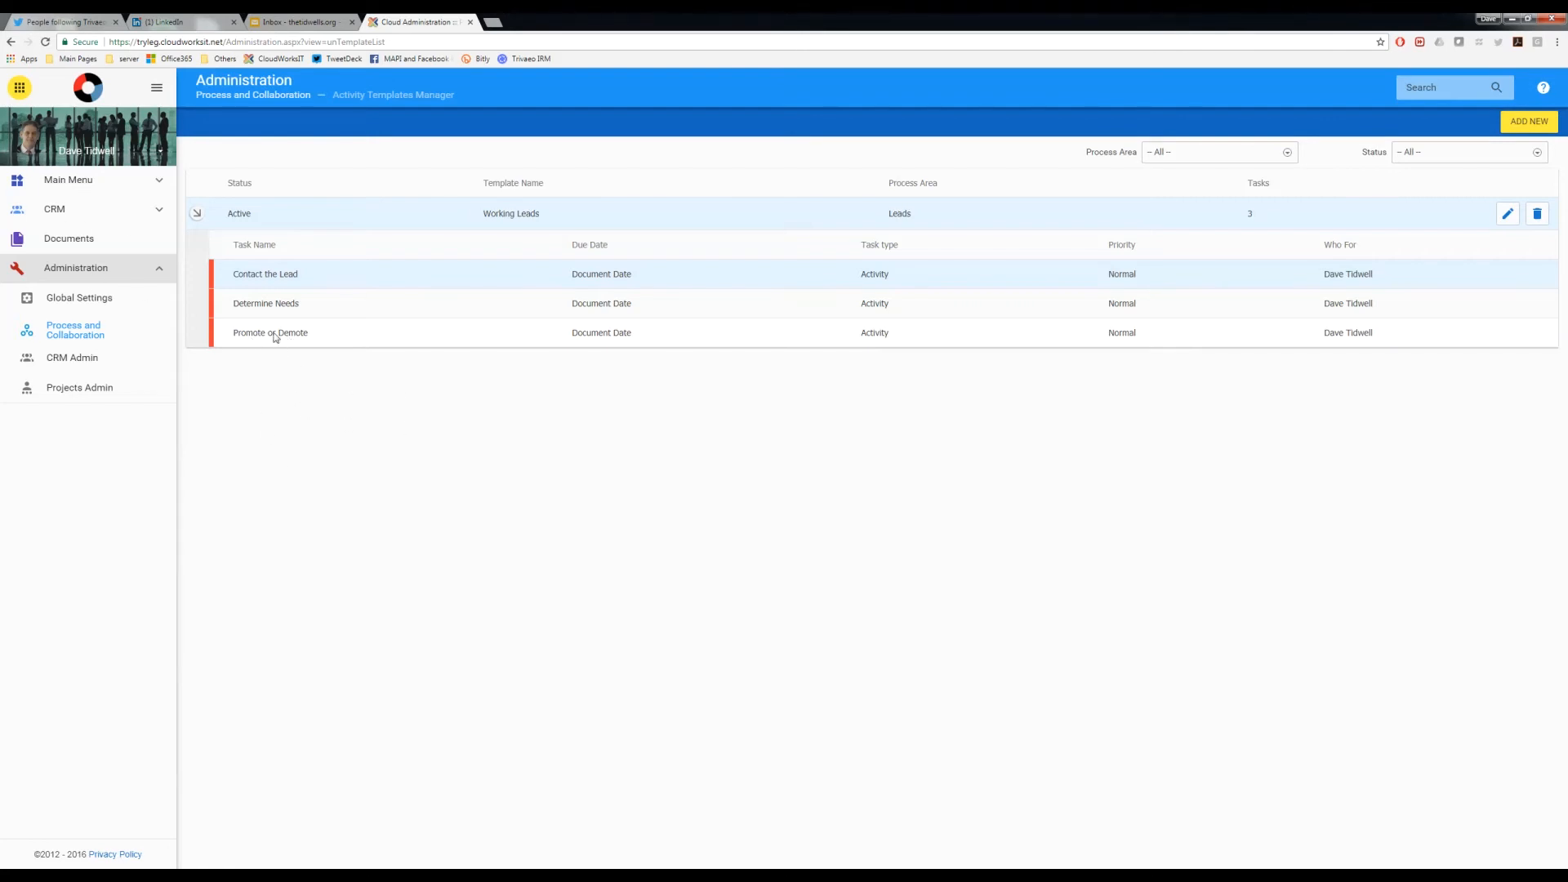
Step: Create a lead from the first CRM contact with the lead source "He called us out of the blue"
left_click(57, 210)
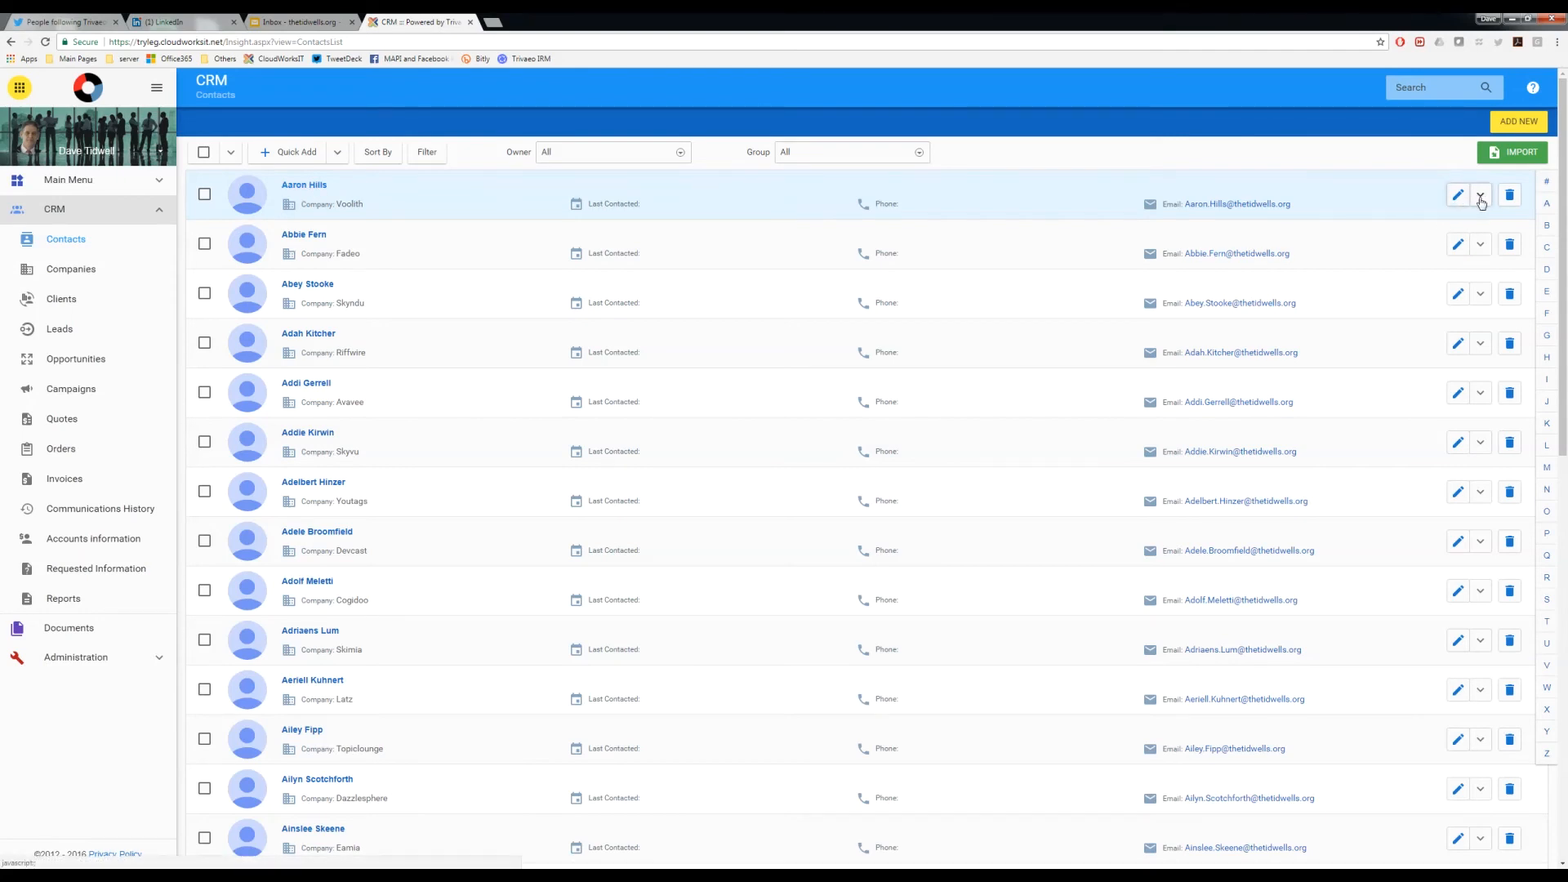
left_click(1478, 197)
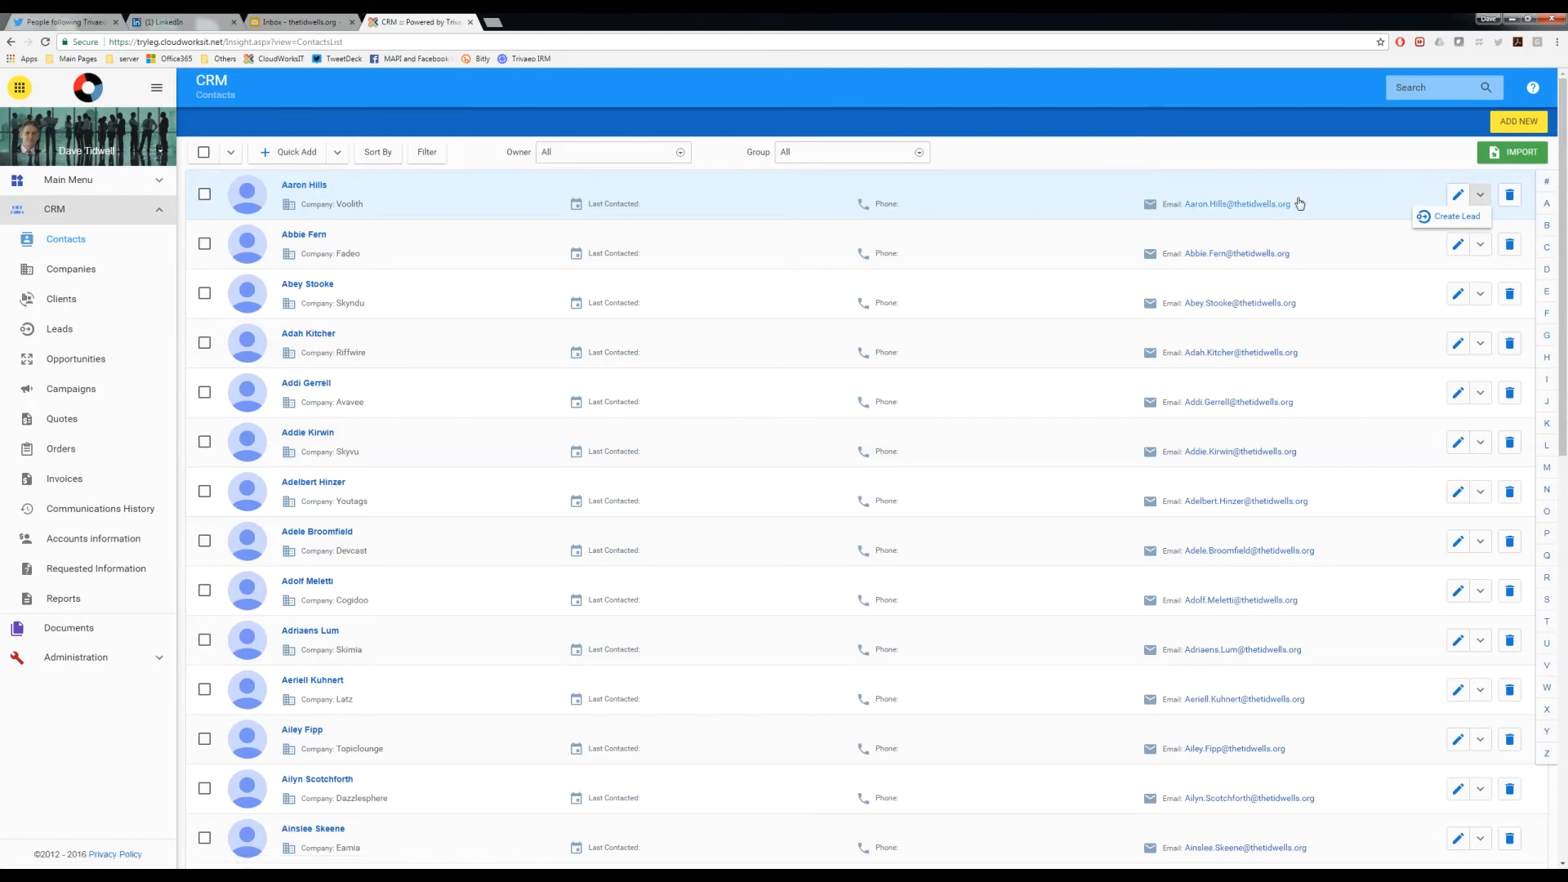
left_click(1455, 216)
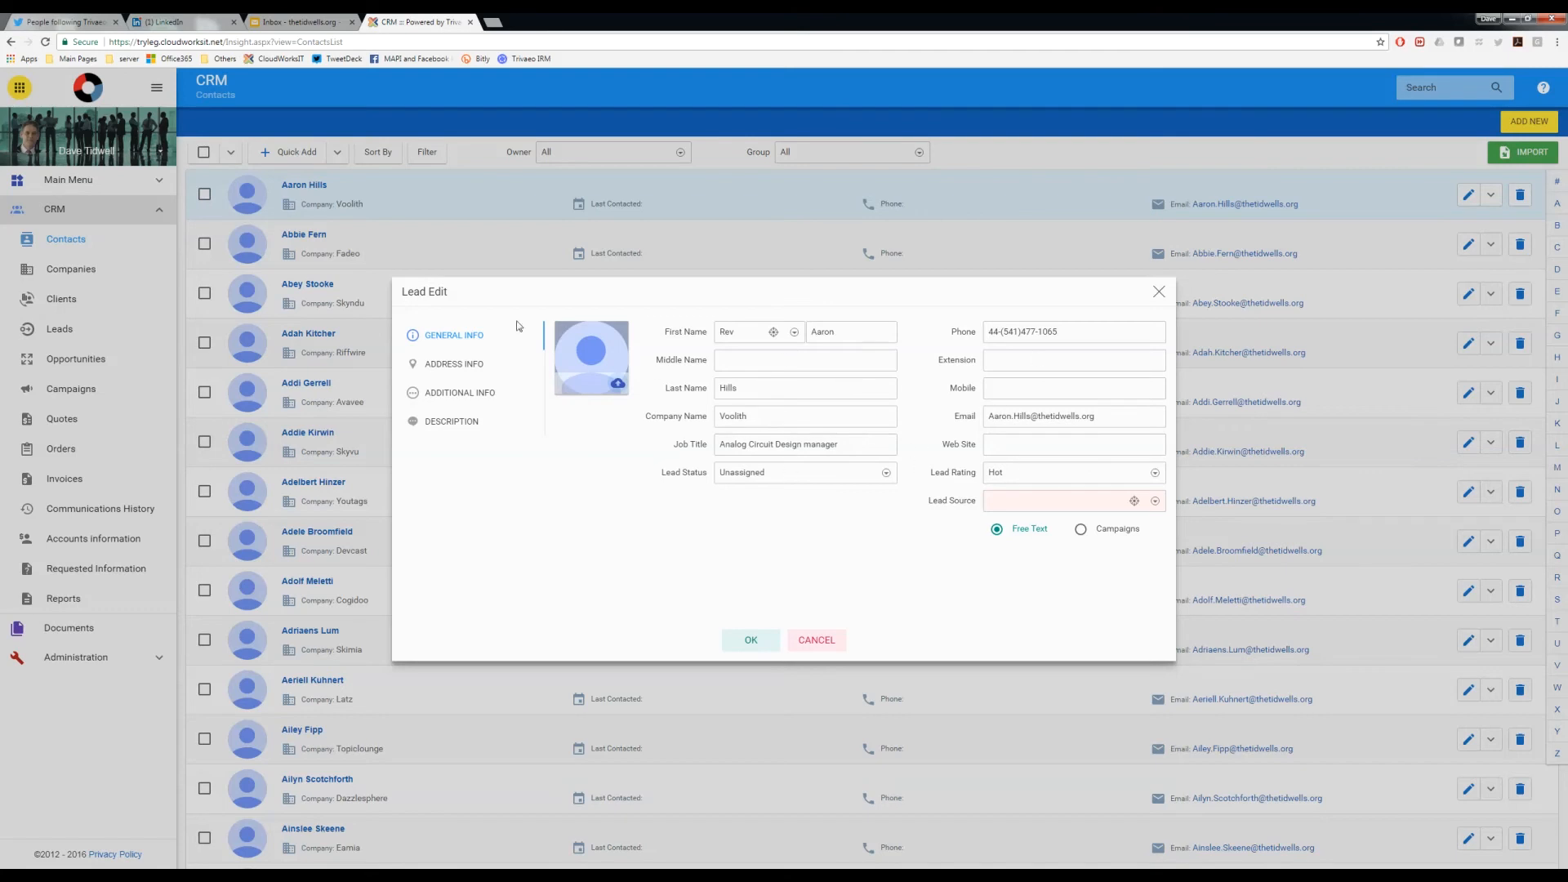
left_click(1055, 503)
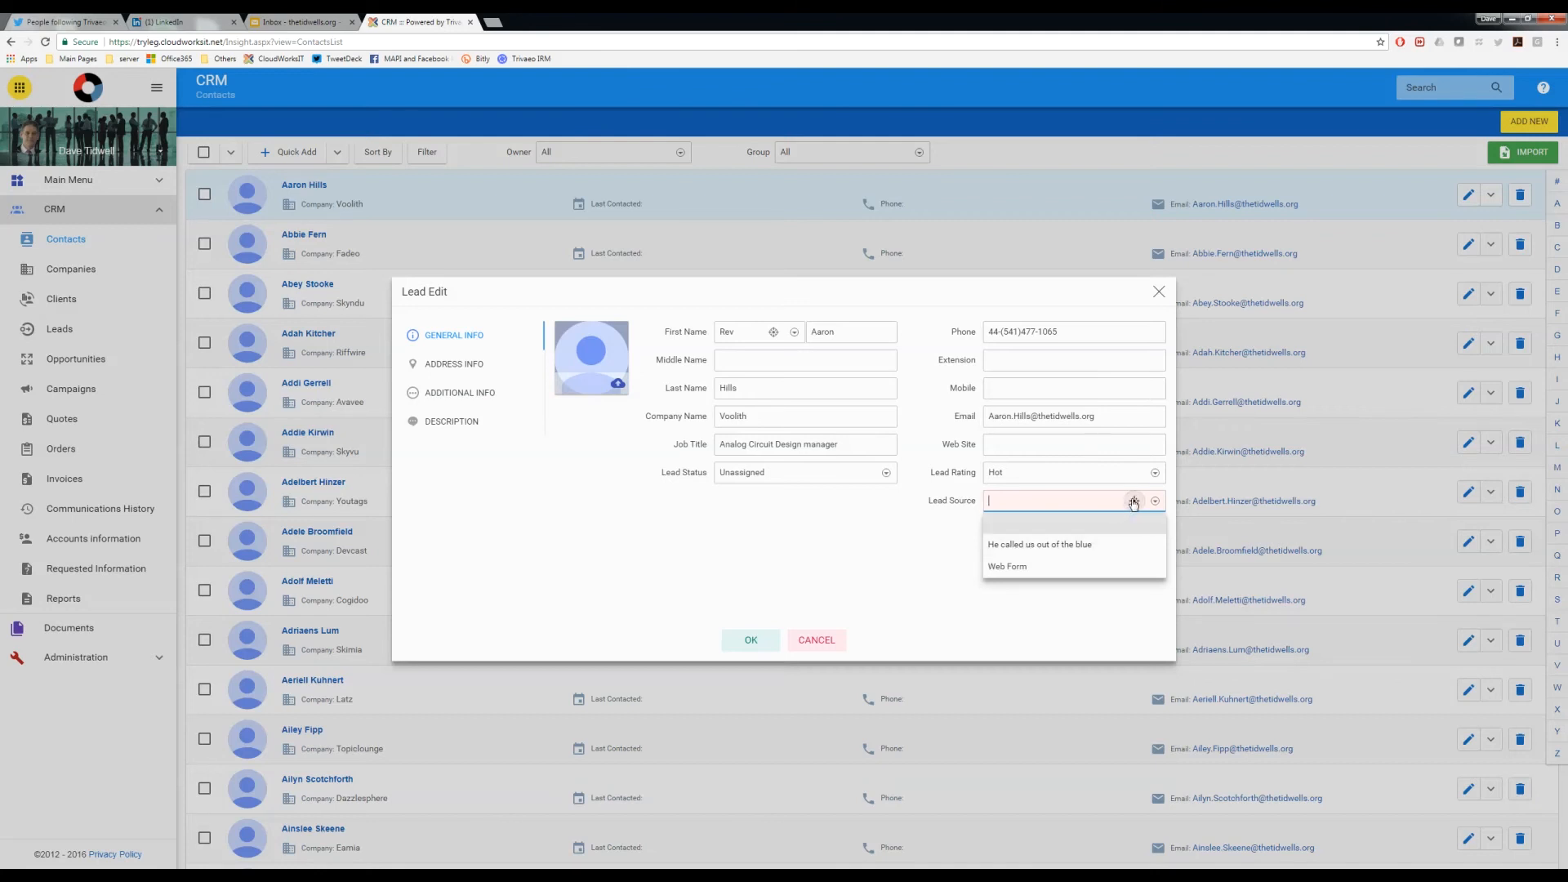
left_click(1019, 550)
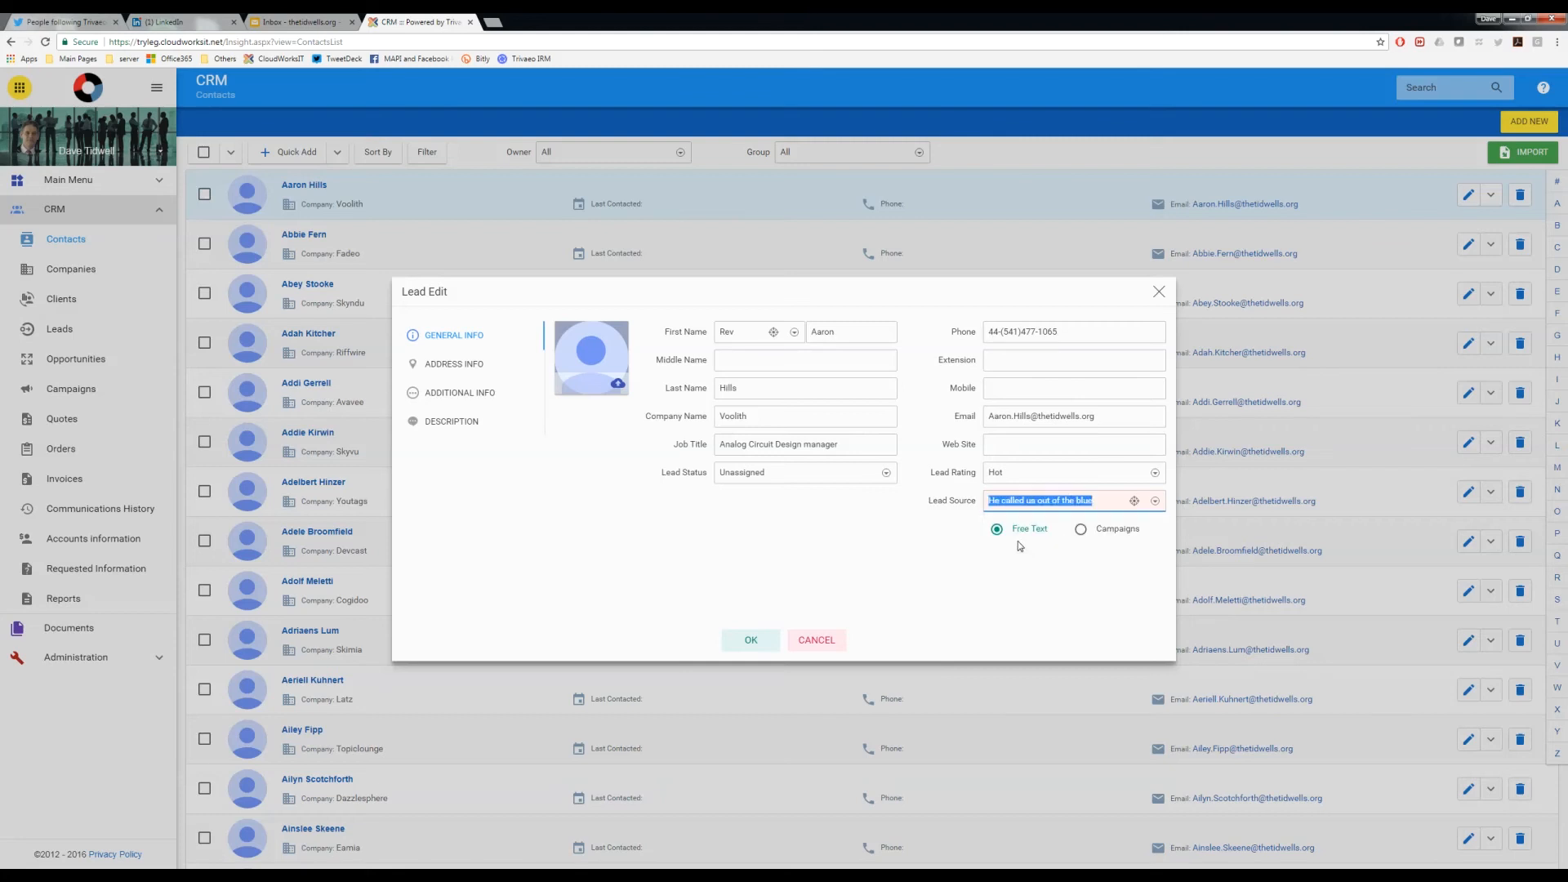
left_click(744, 639)
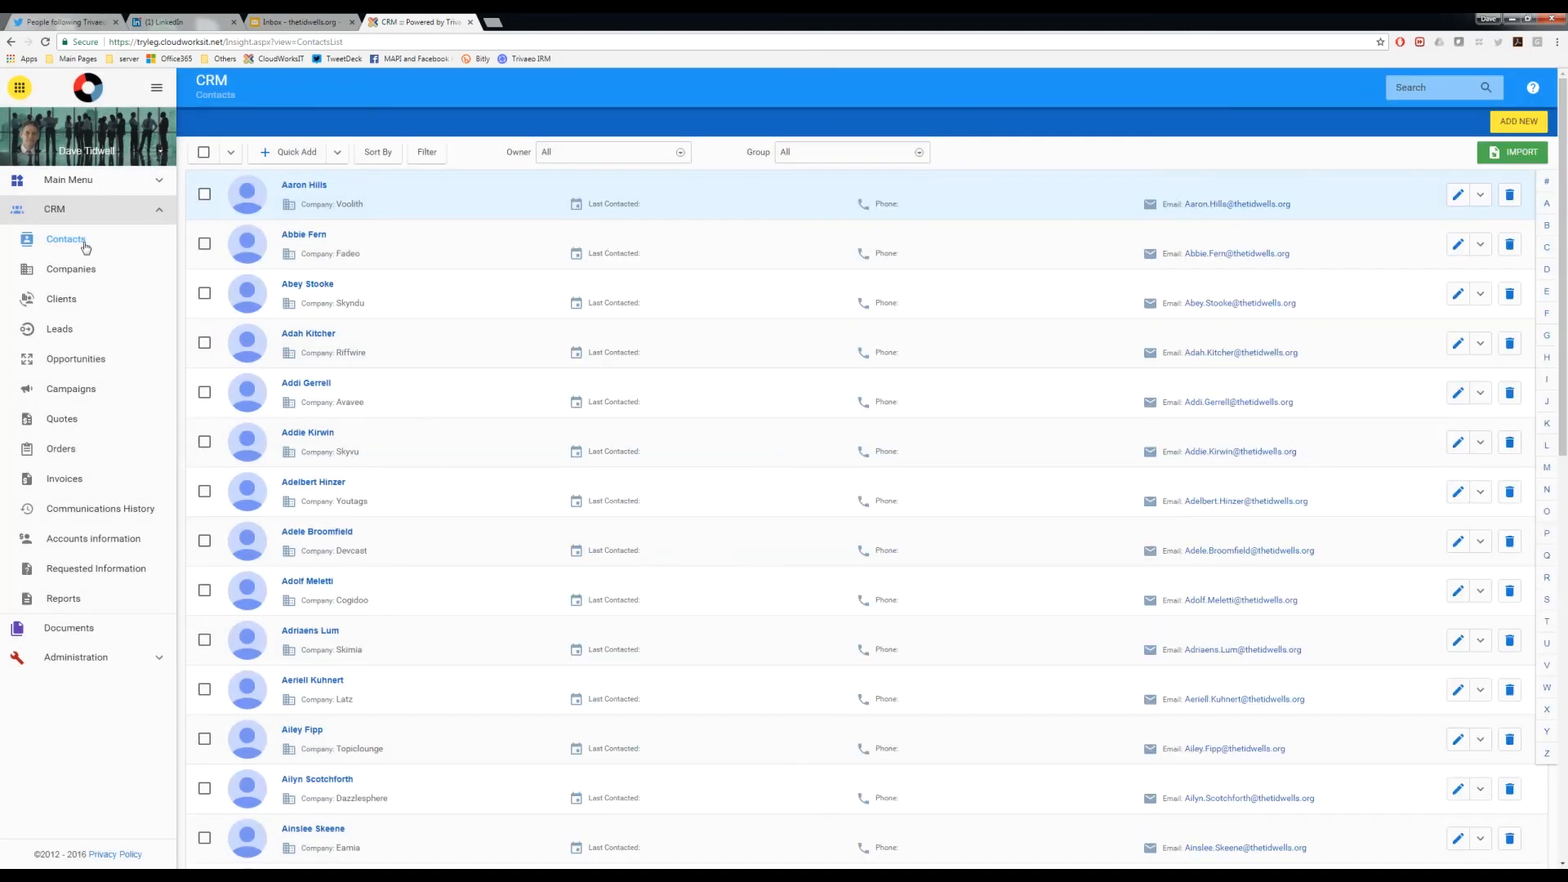
Step: Copy all tasks from the Working Leads template to the new lead's activity board
left_click(57, 332)
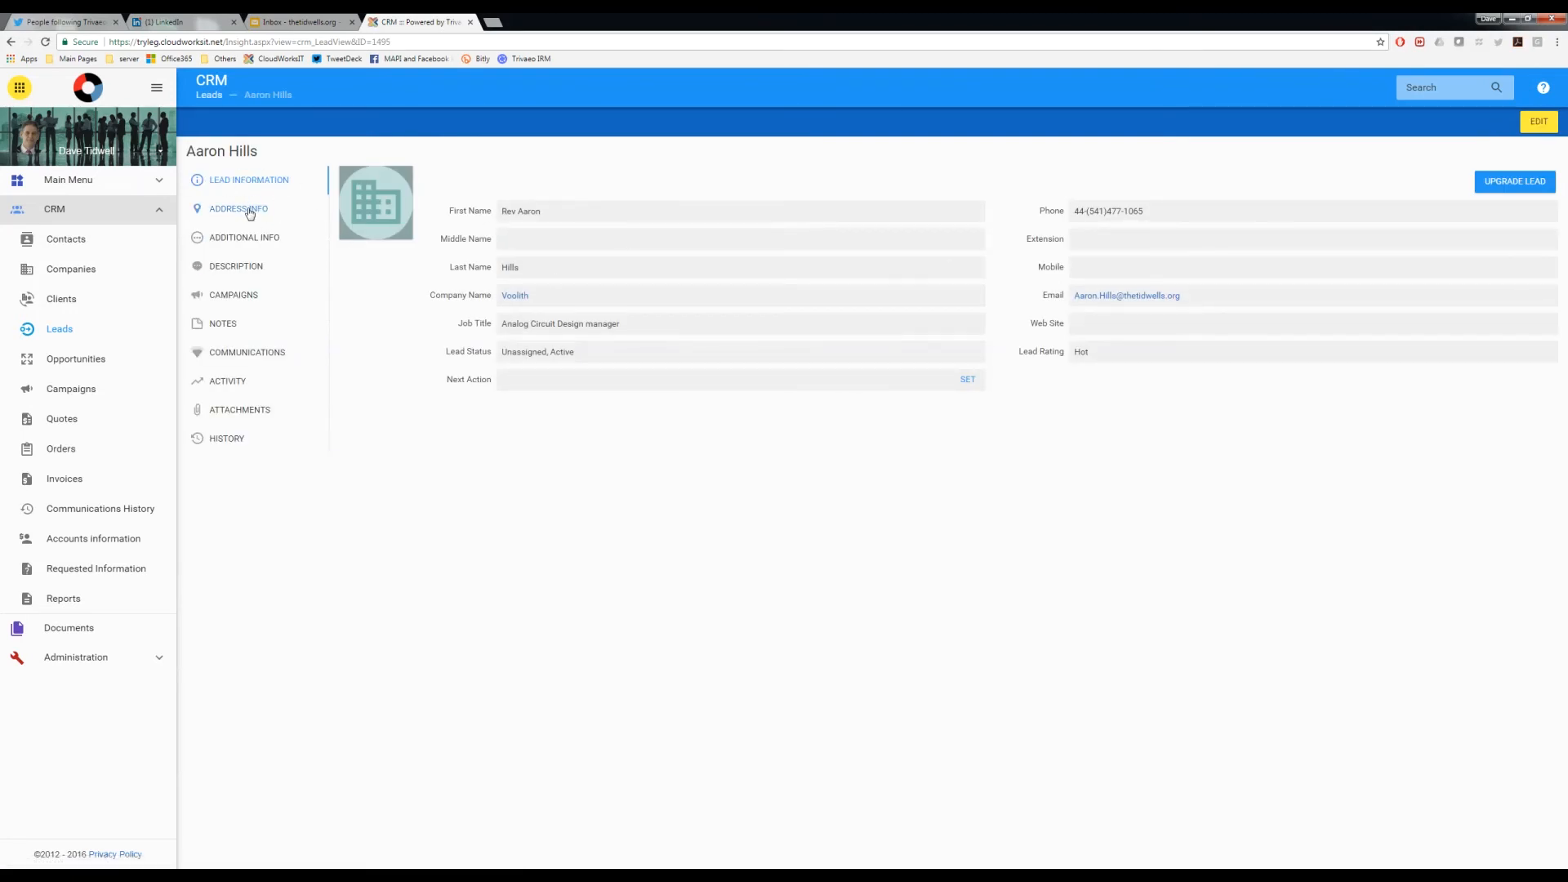
left_click(223, 381)
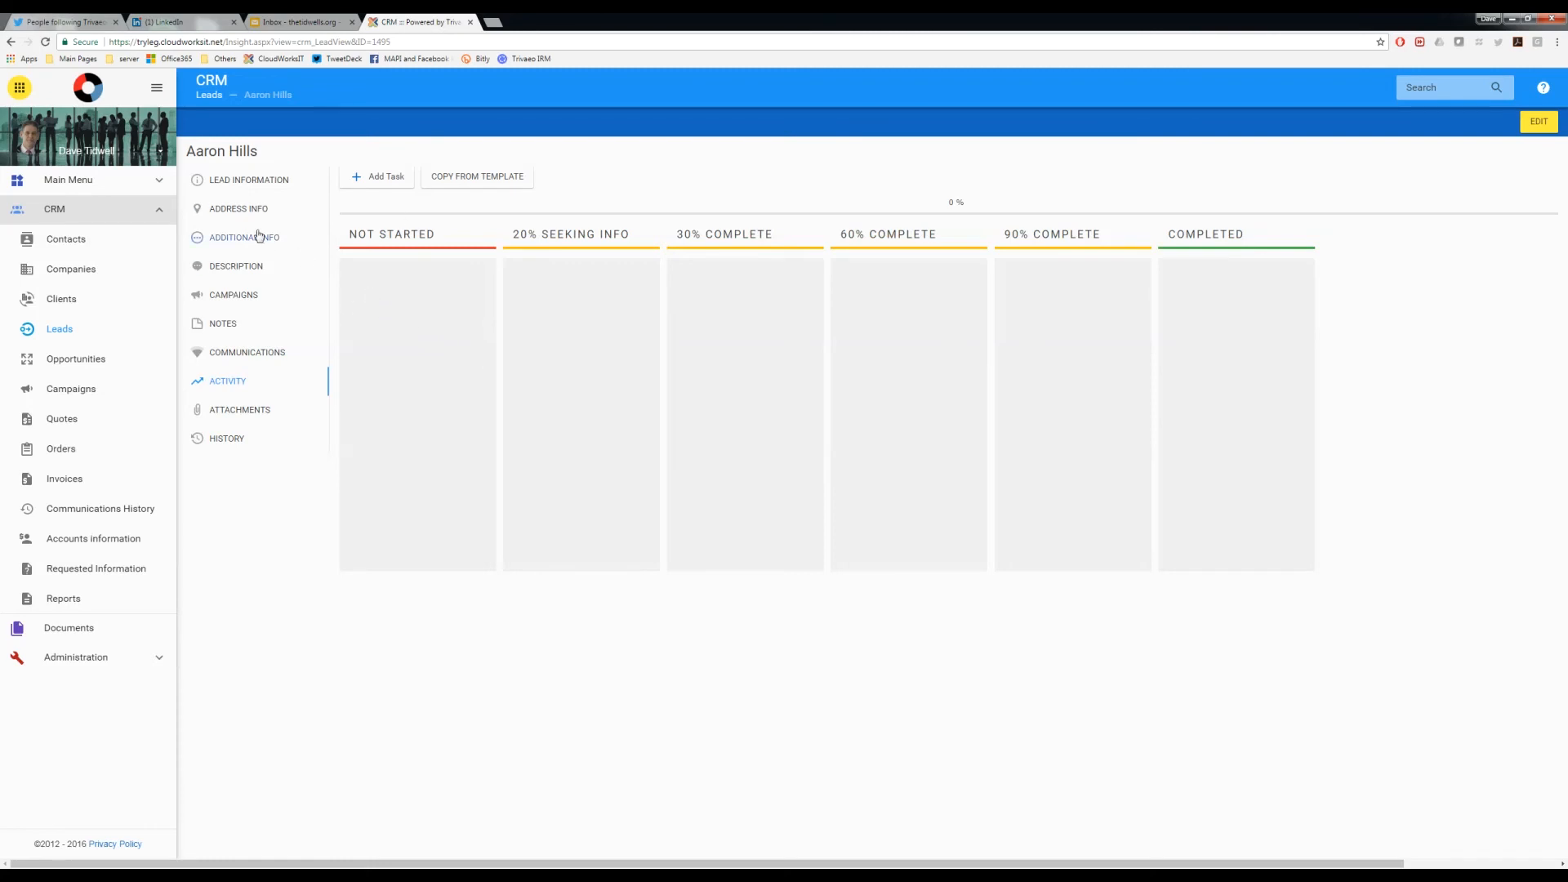
left_click(474, 176)
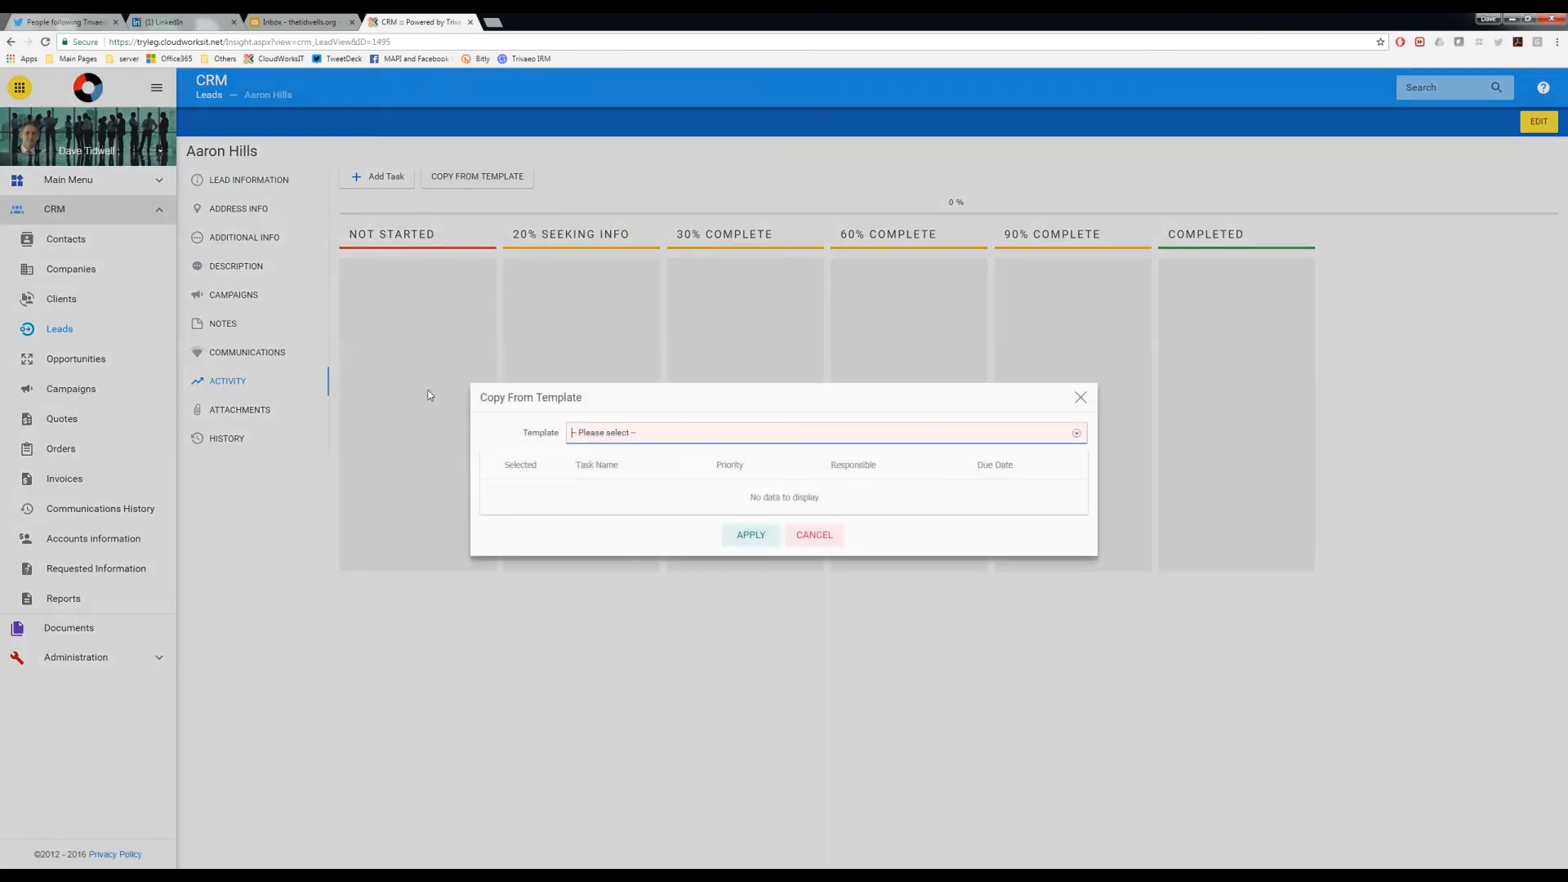
left_click(649, 436)
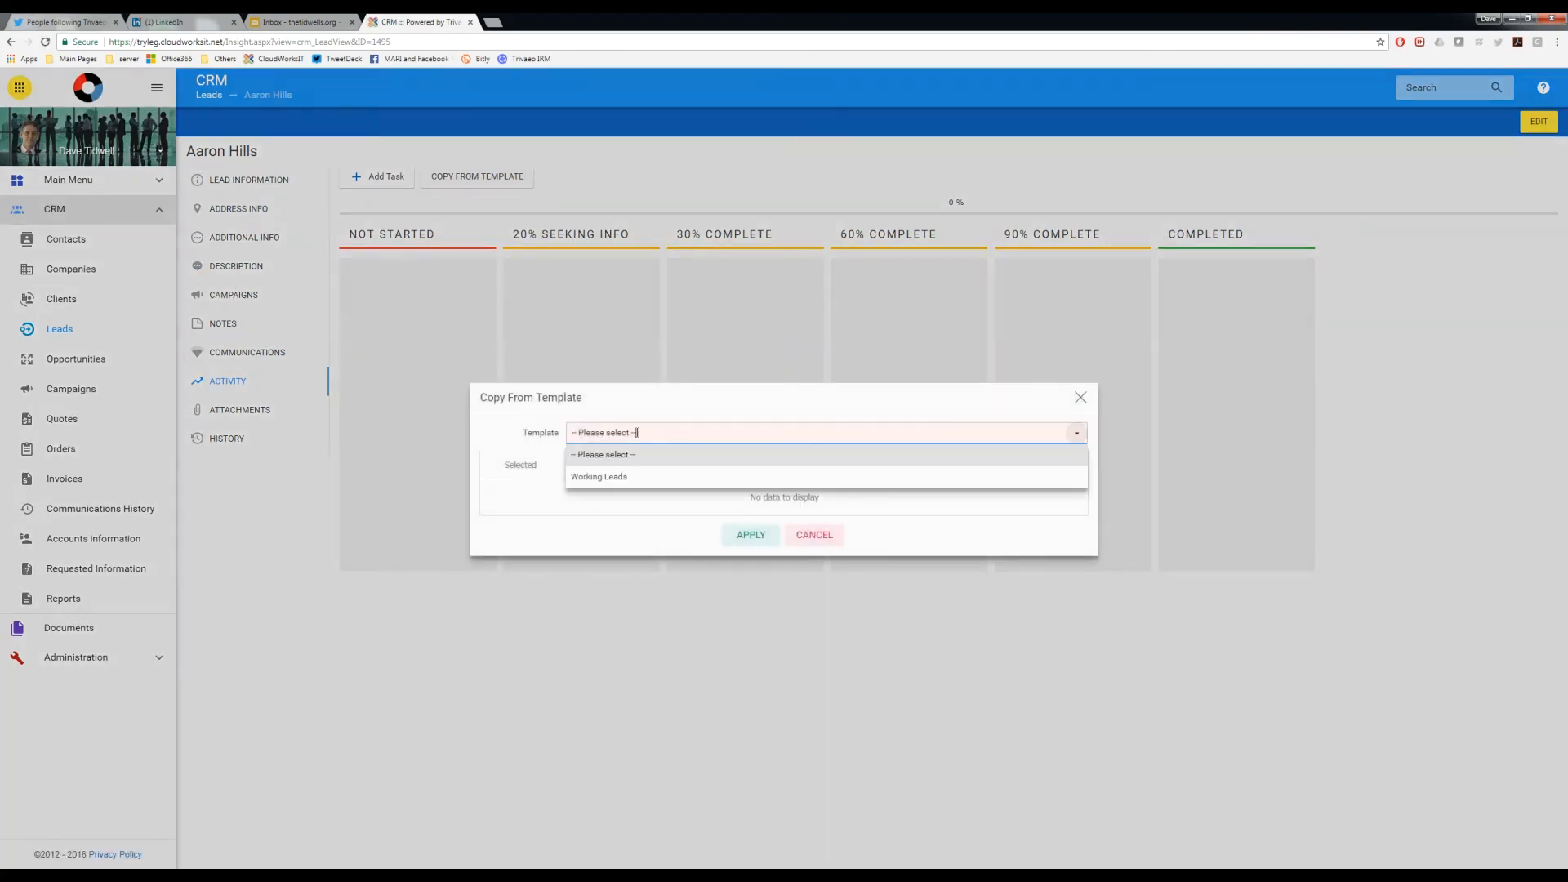
left_click(609, 478)
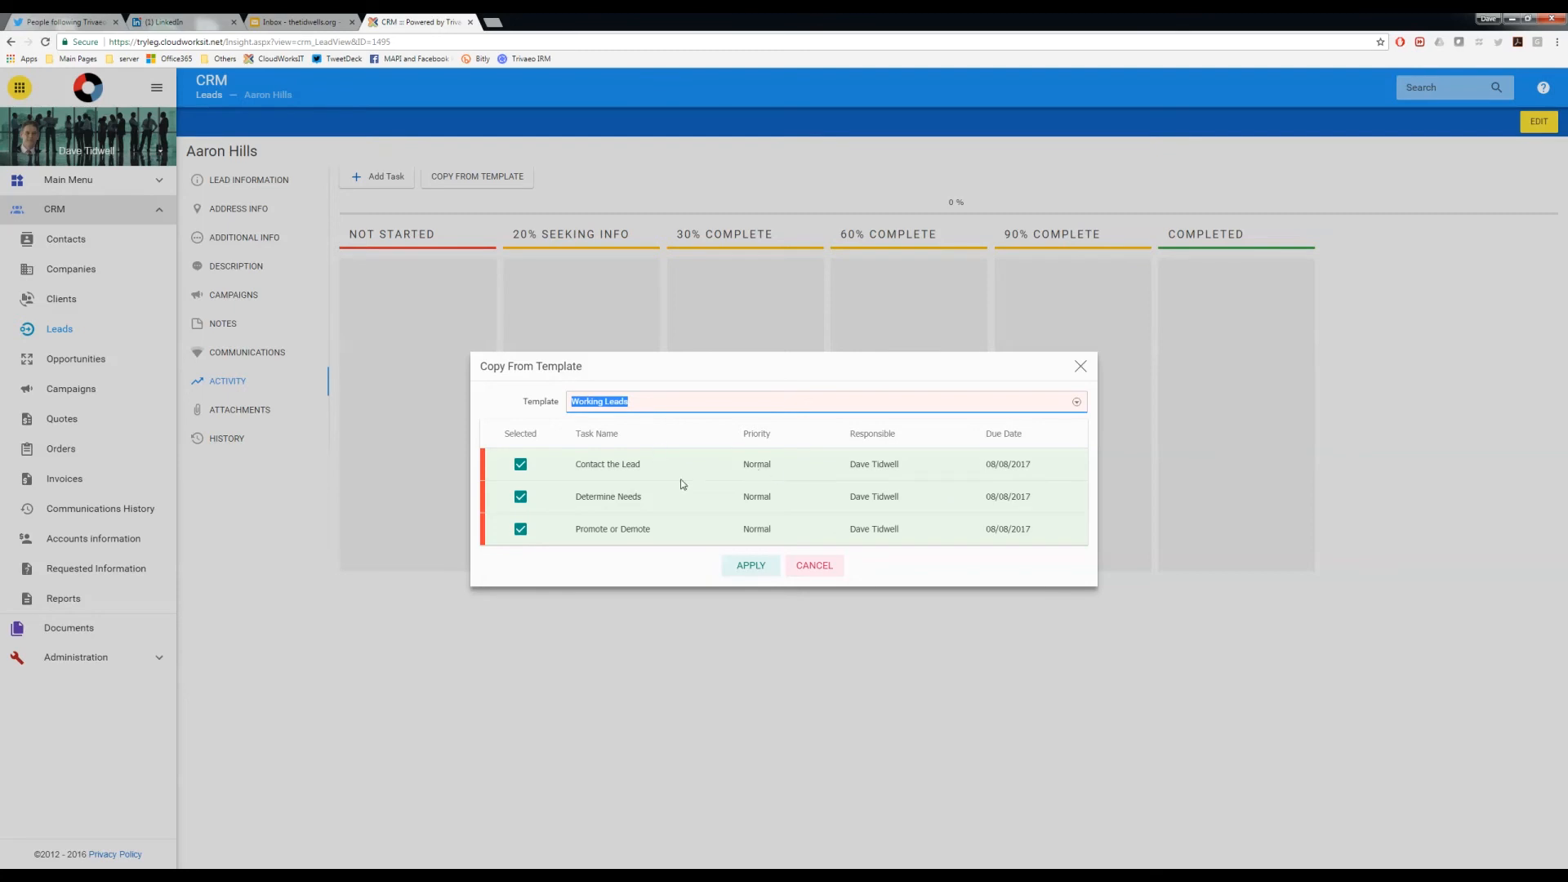
left_click(746, 566)
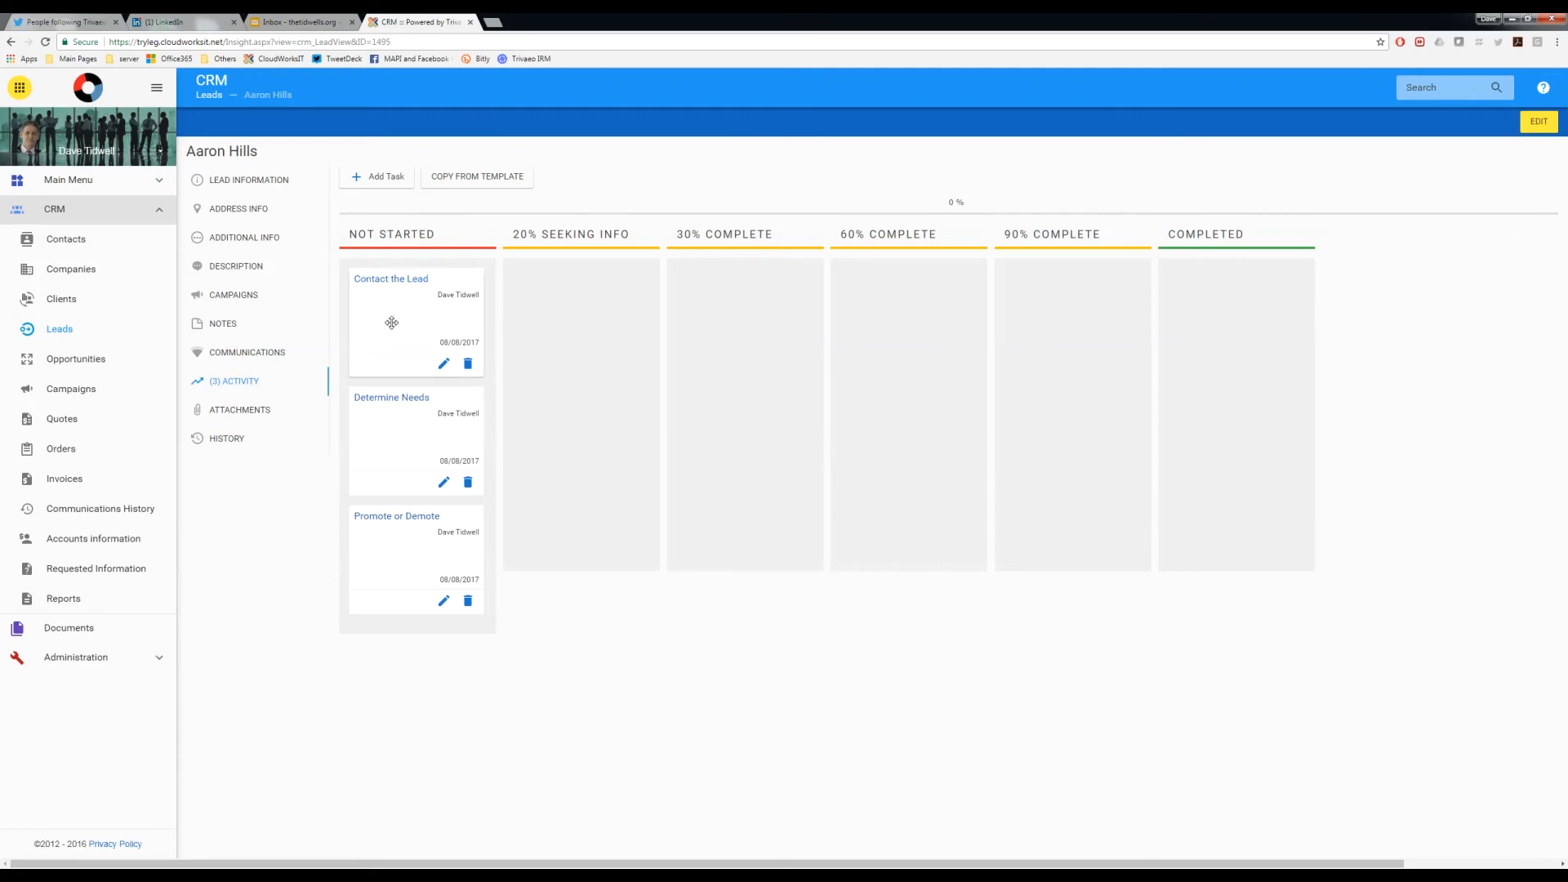
Step: Move the Contact the Lead task to 20% seeking info and view its task details without editing them
left_click_drag(391, 322, 547, 324)
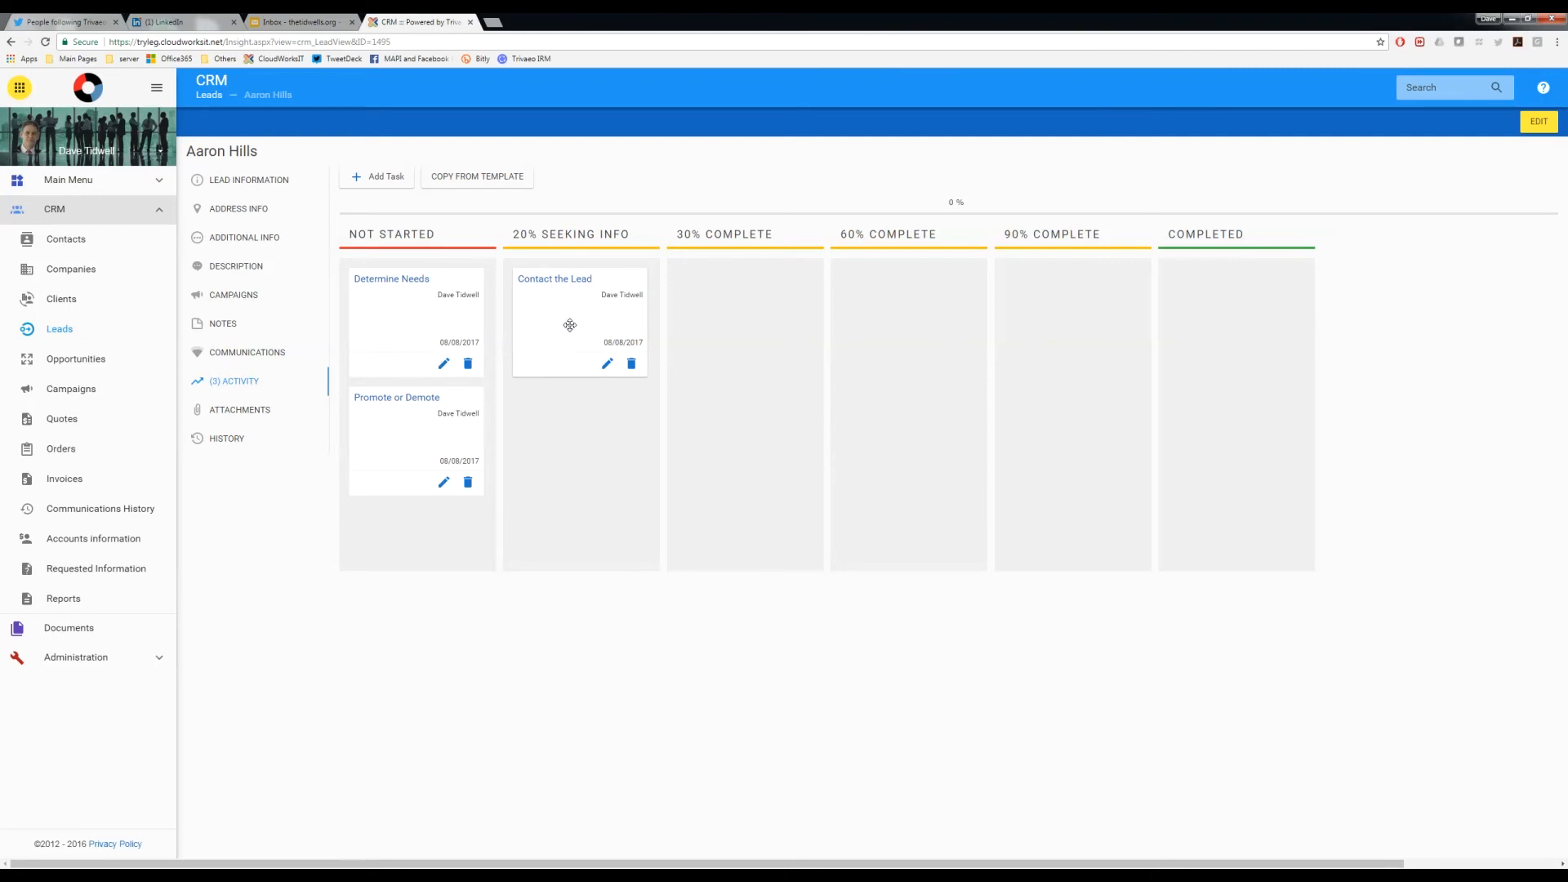
left_click(605, 364)
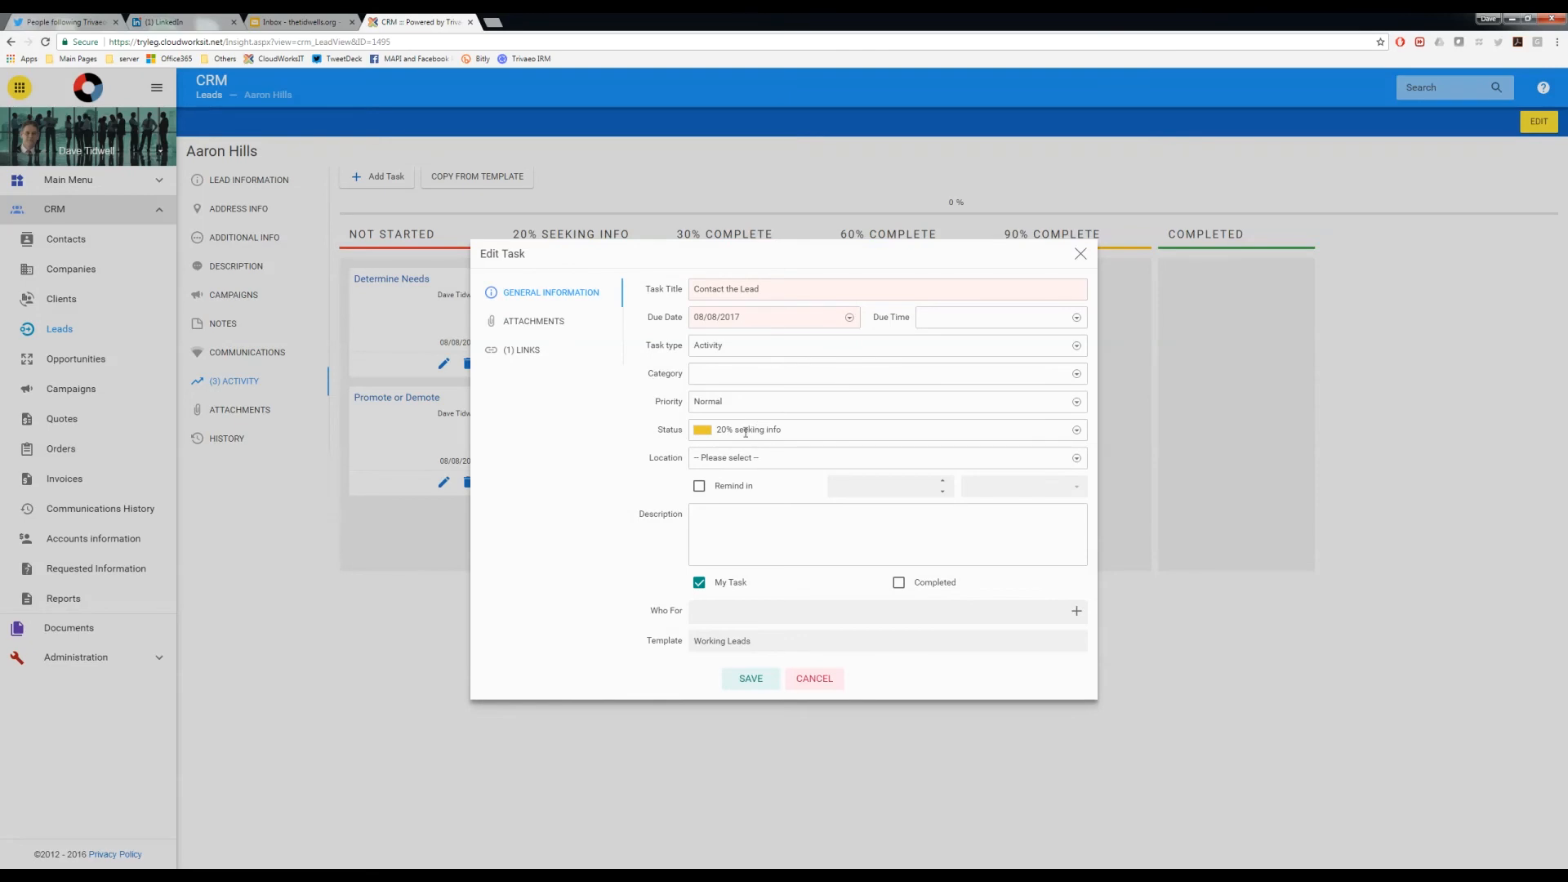
left_click(816, 681)
left_click(854, 473)
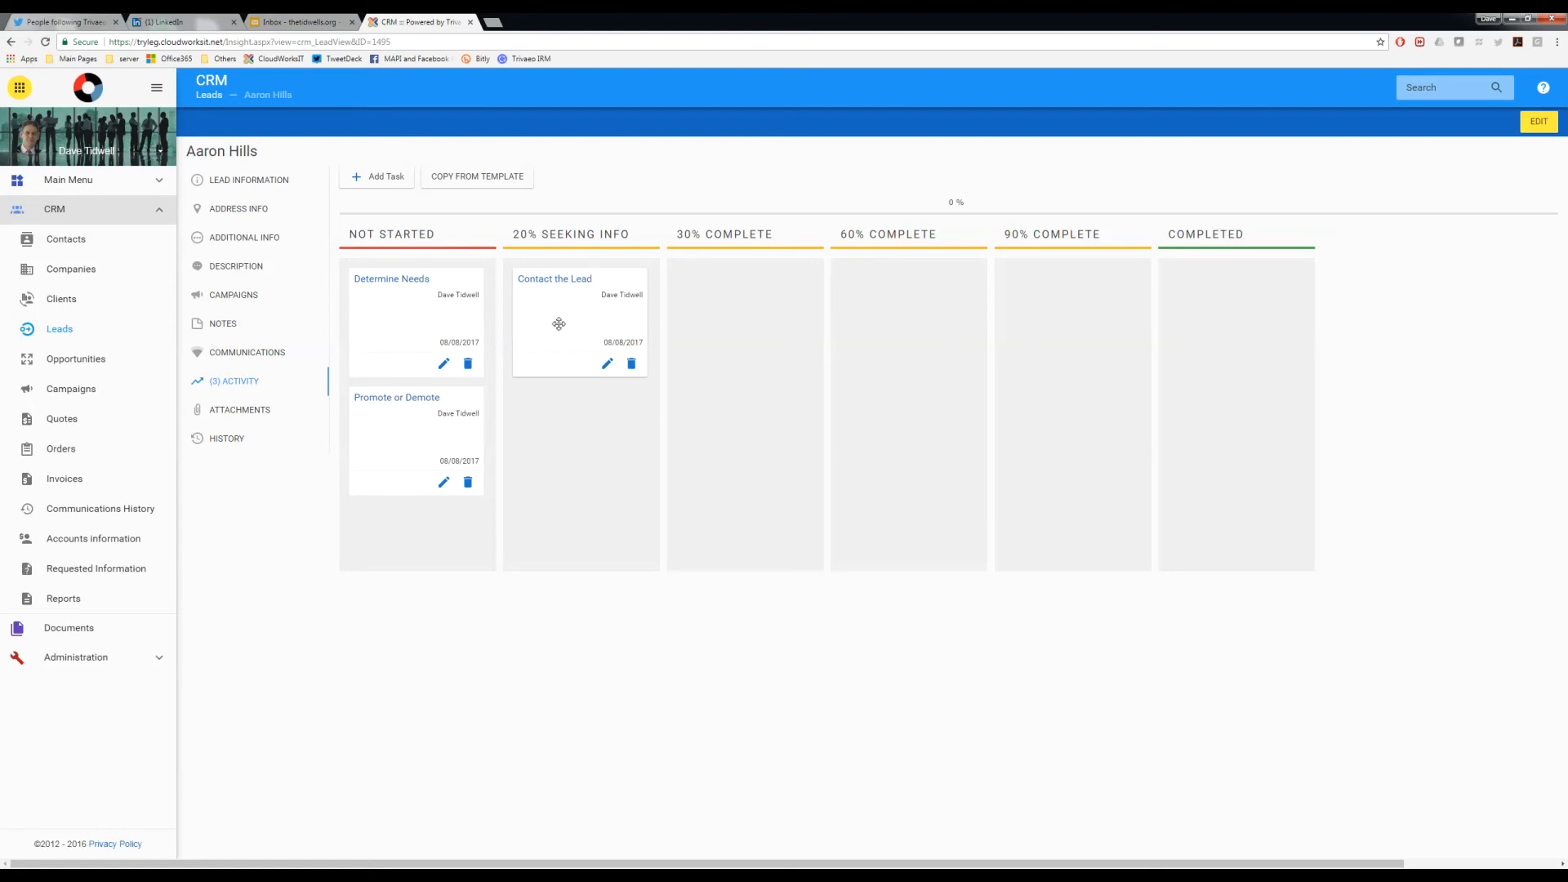
Step: Advance the Contact the Lead and Determine Needs tasks through 60% complete and 90% complete to Completed
left_click_drag(559, 324, 867, 342)
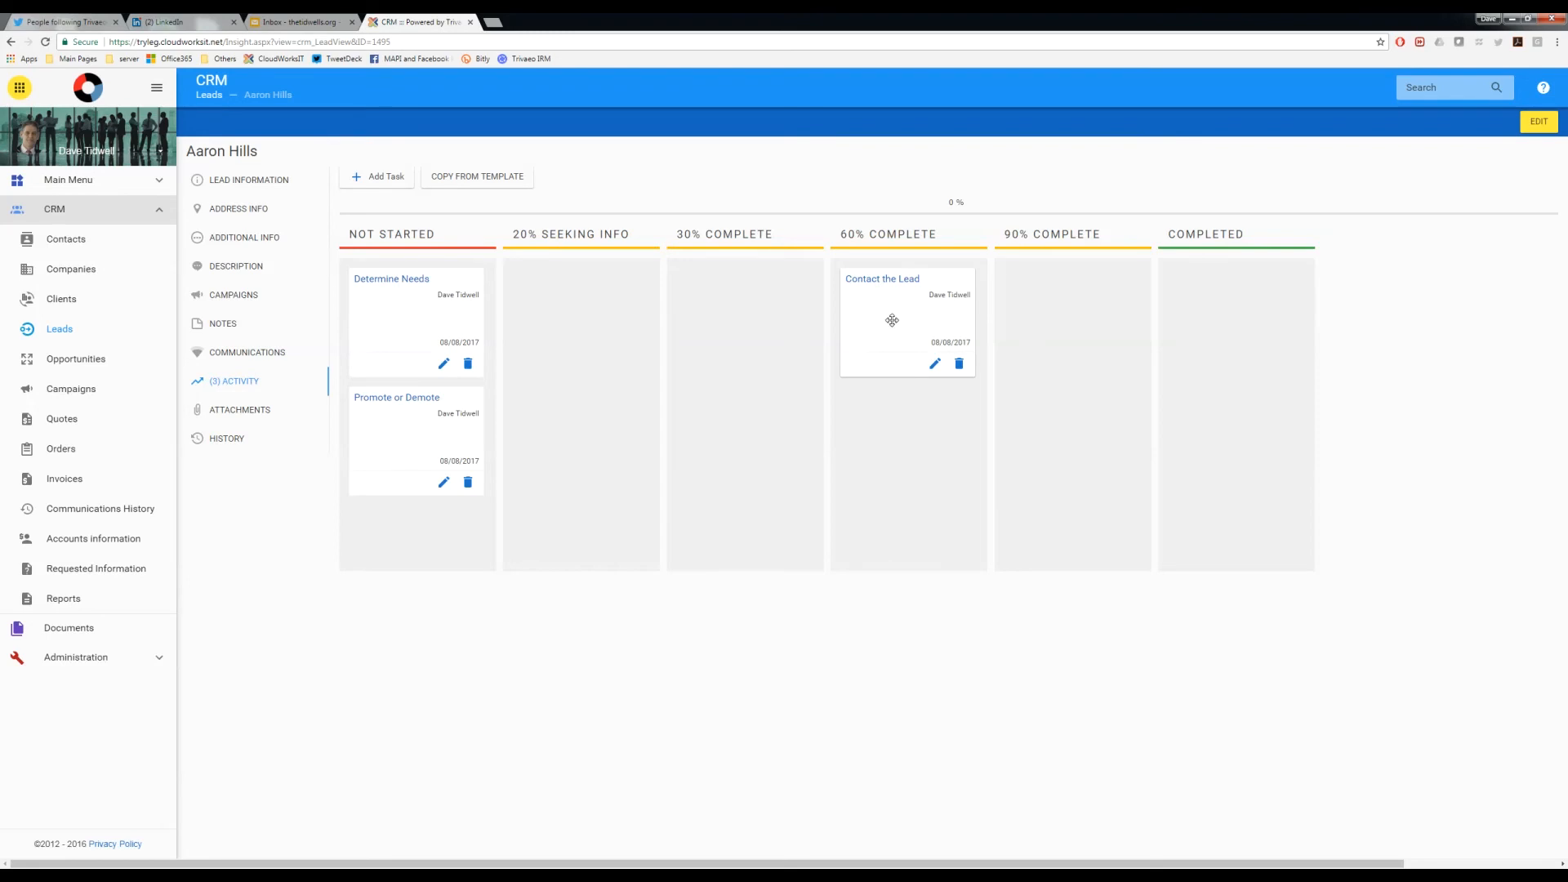
left_click_drag(381, 314, 882, 460)
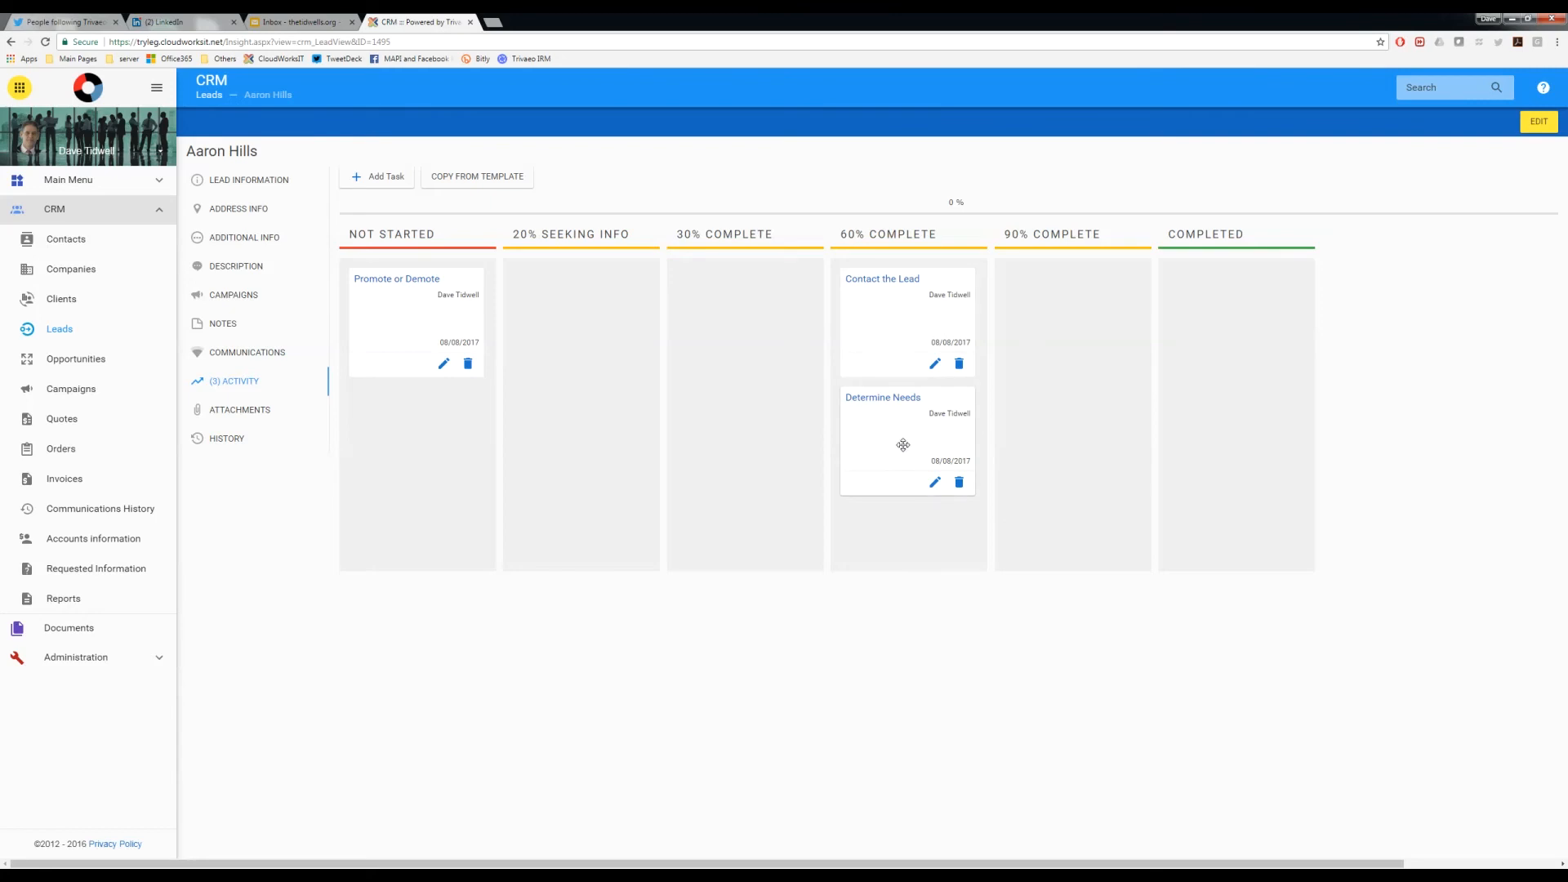
left_click_drag(892, 311, 998, 318)
left_click_drag(899, 305, 1038, 440)
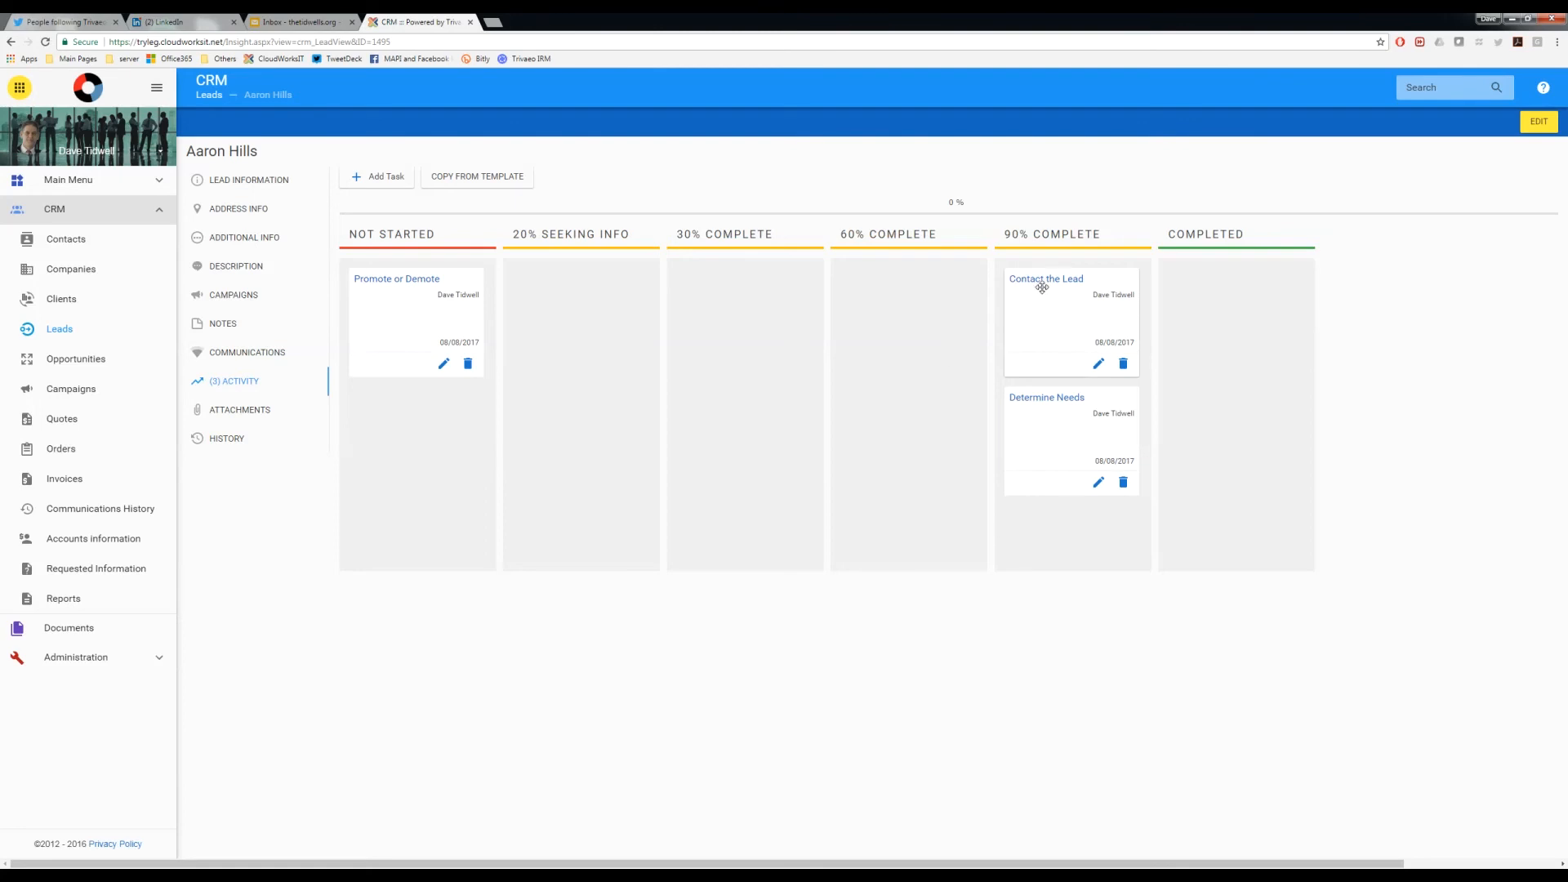
left_click_drag(1036, 315, 1197, 451)
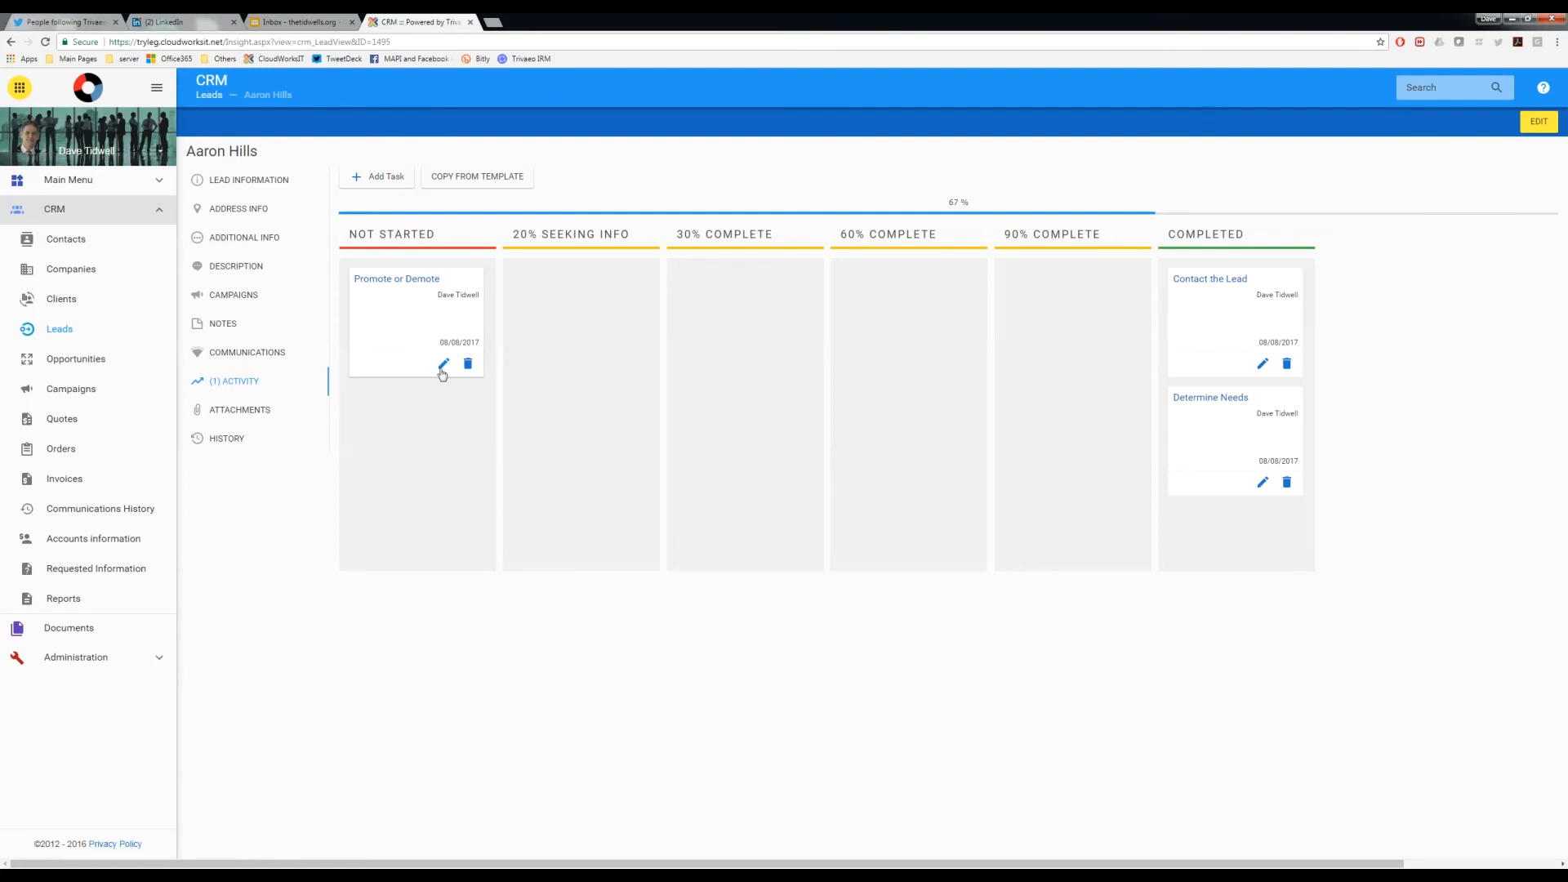
Step: Open the Working Leads template in the Activity Templates Manager and view the settings of its Promote or Demote task
left_click(76, 658)
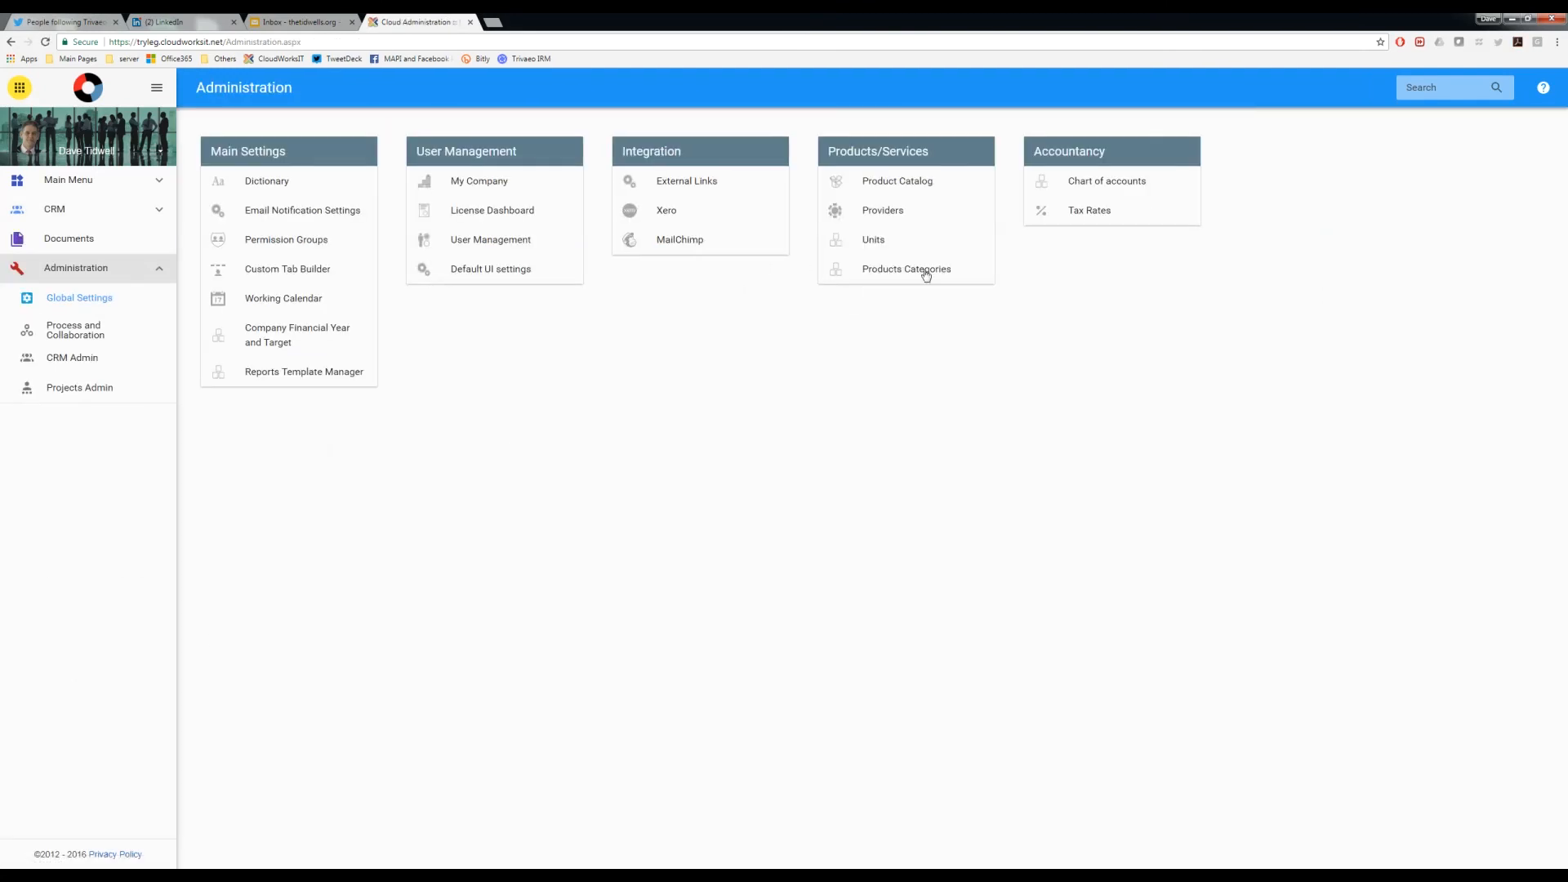
left_click(75, 330)
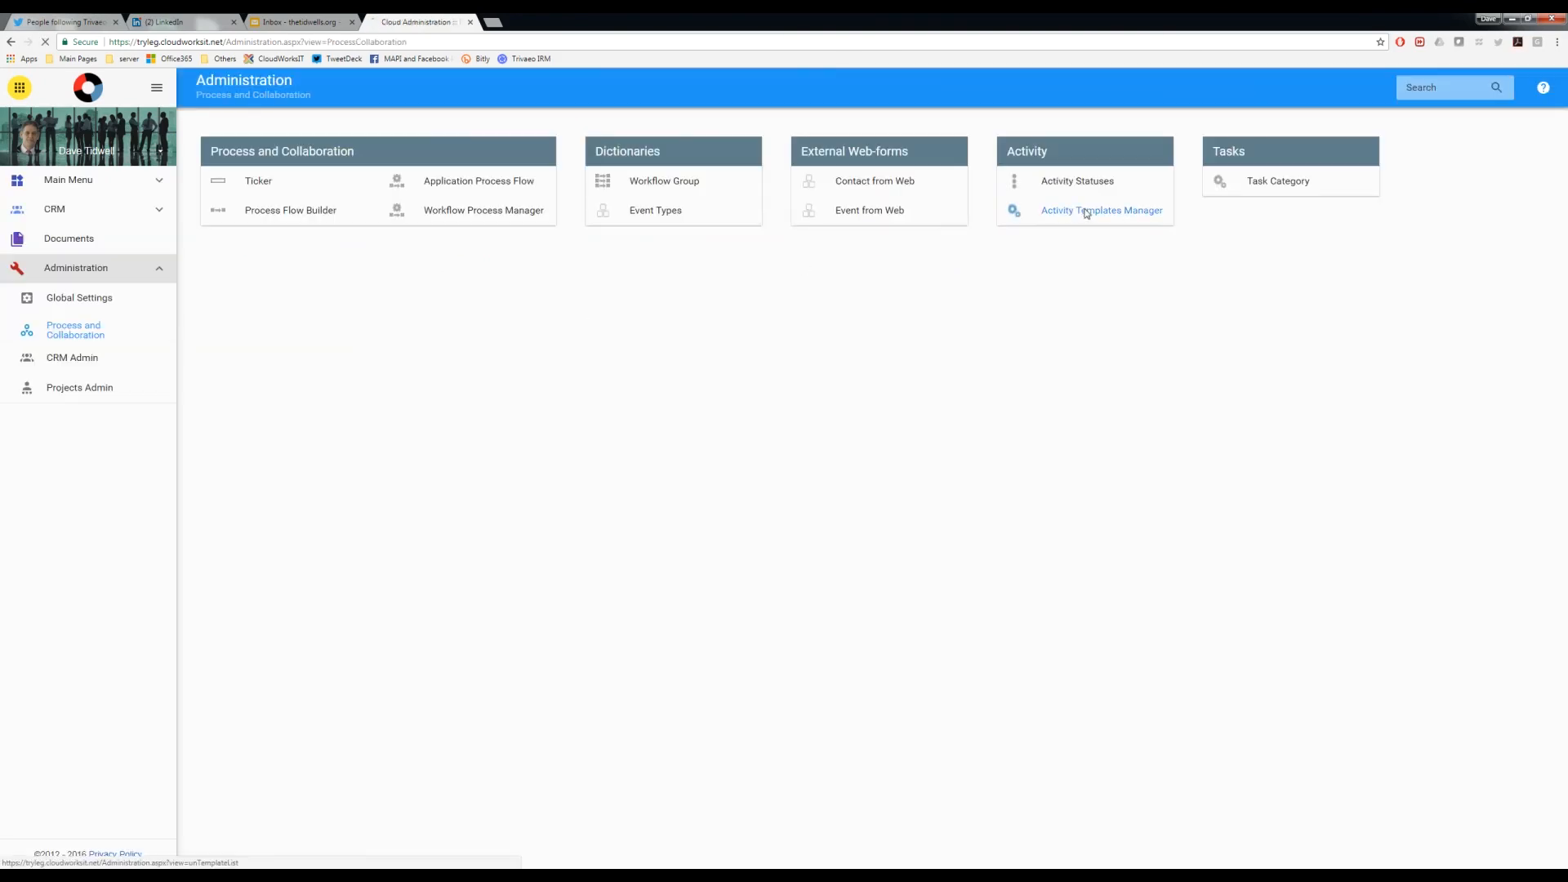
left_click(1061, 212)
left_click(197, 213)
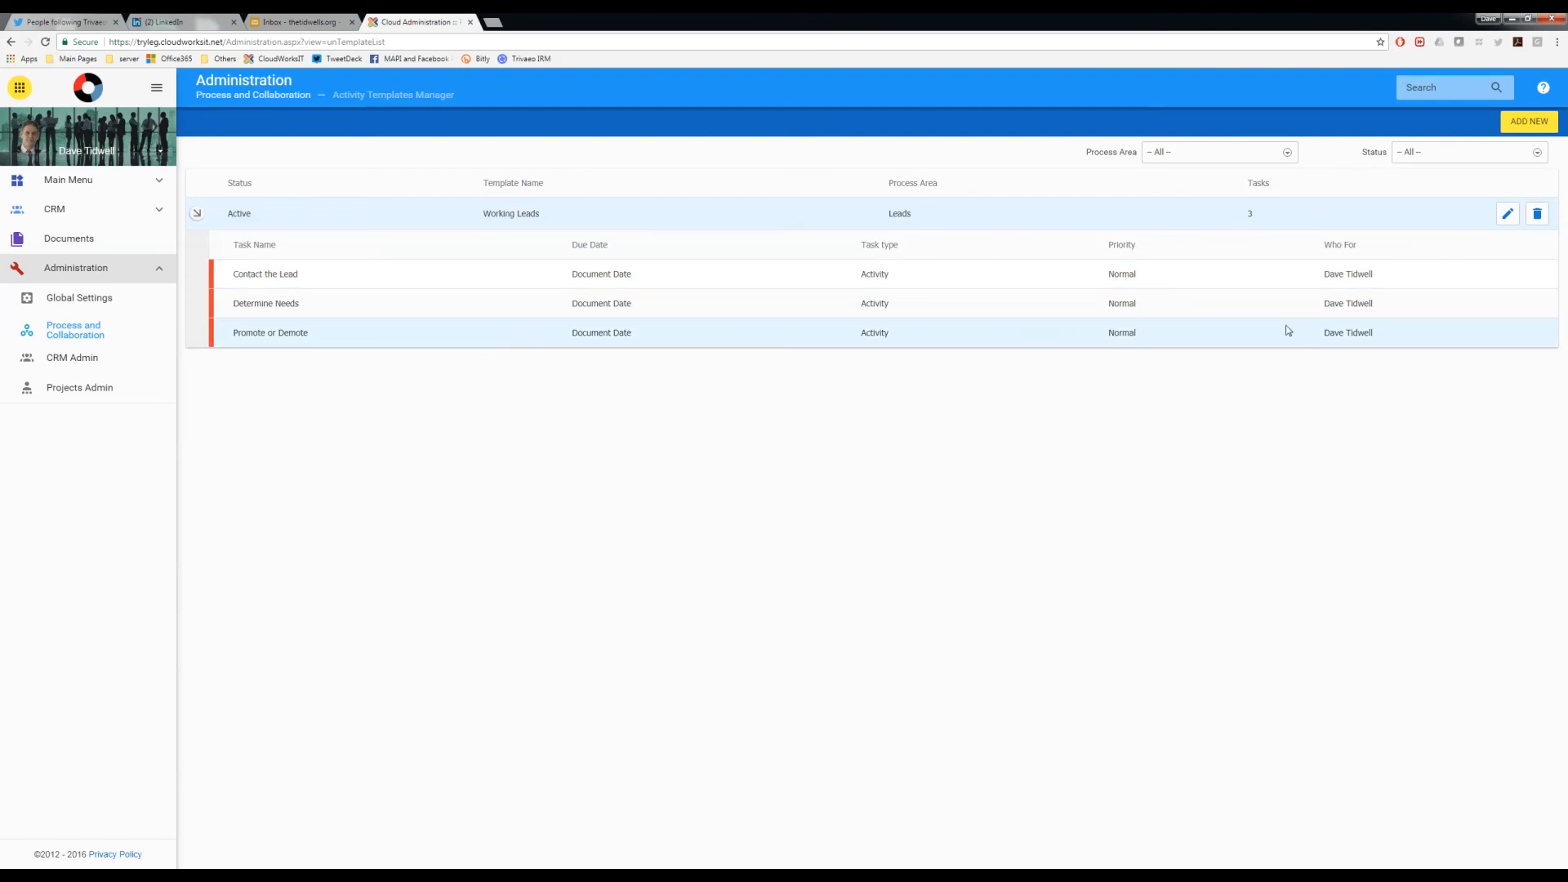
left_click(1508, 214)
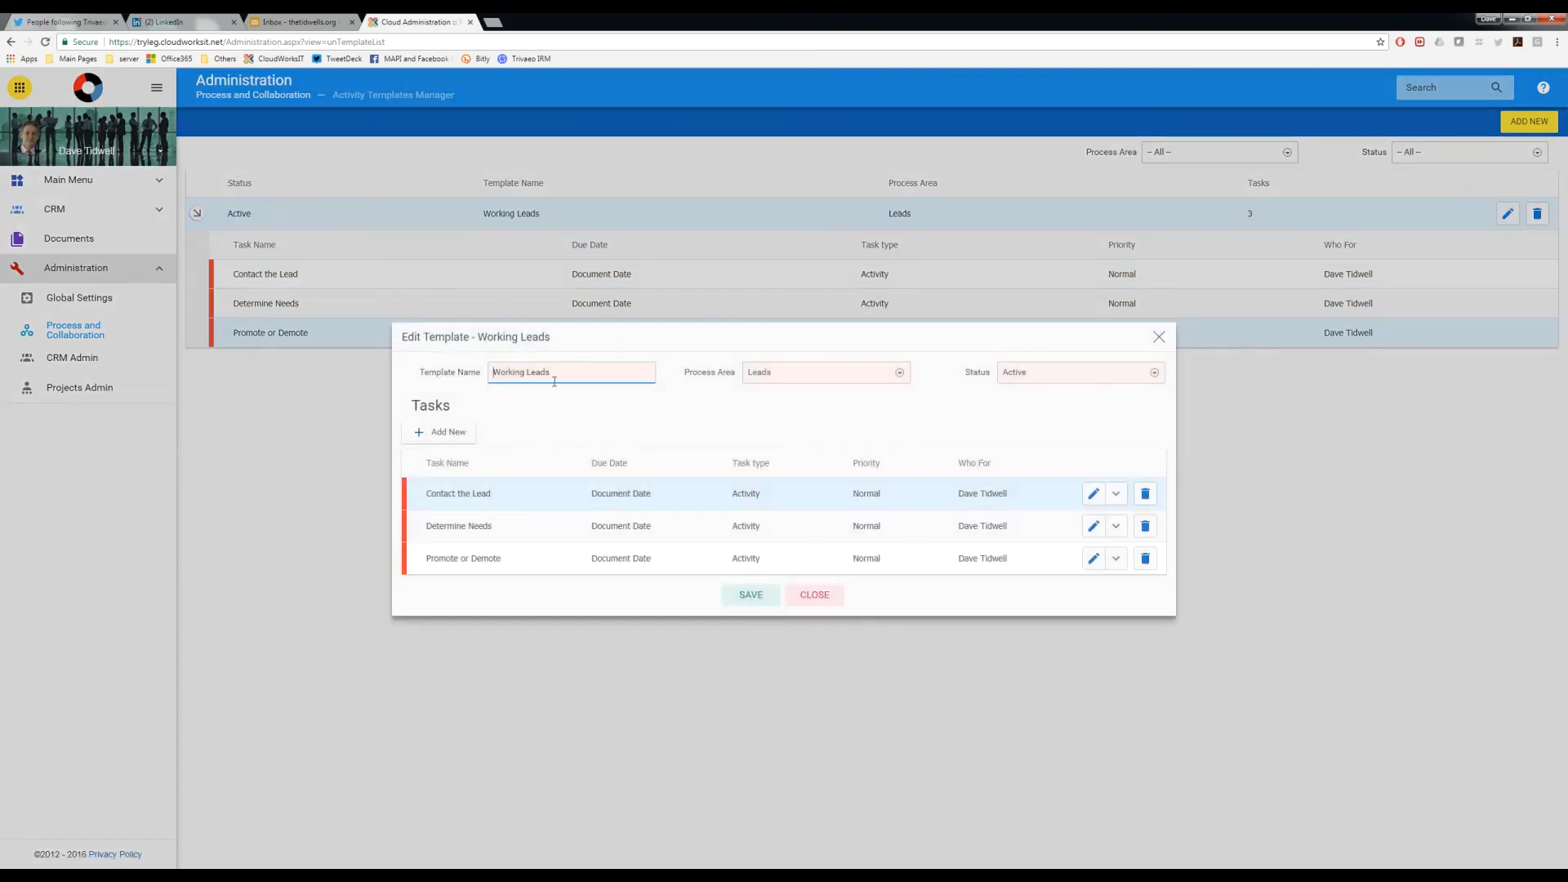
left_click(1093, 558)
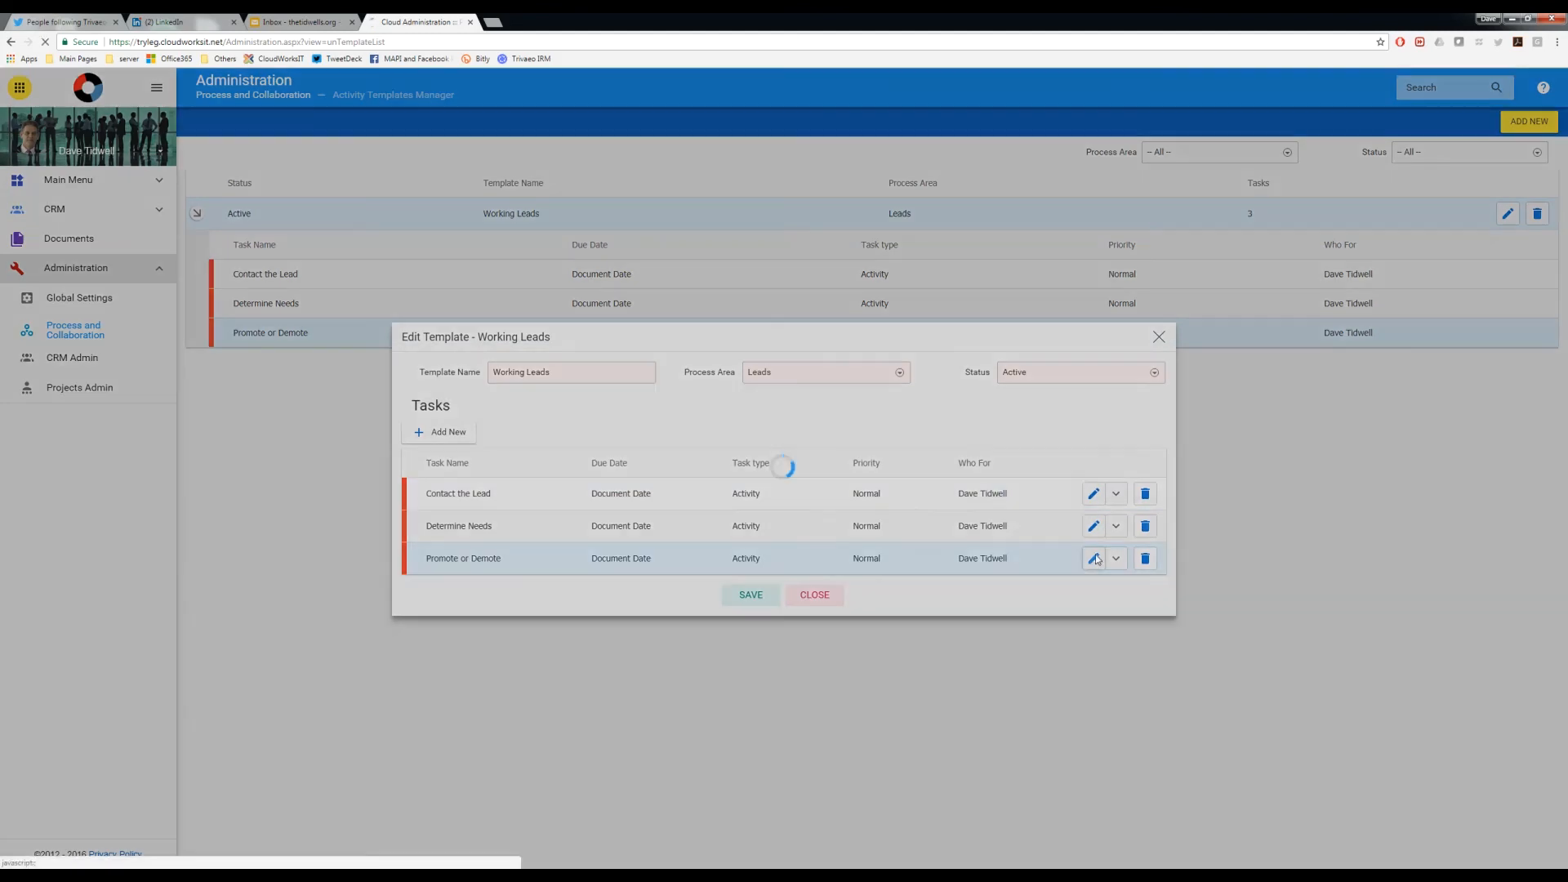
left_click(783, 626)
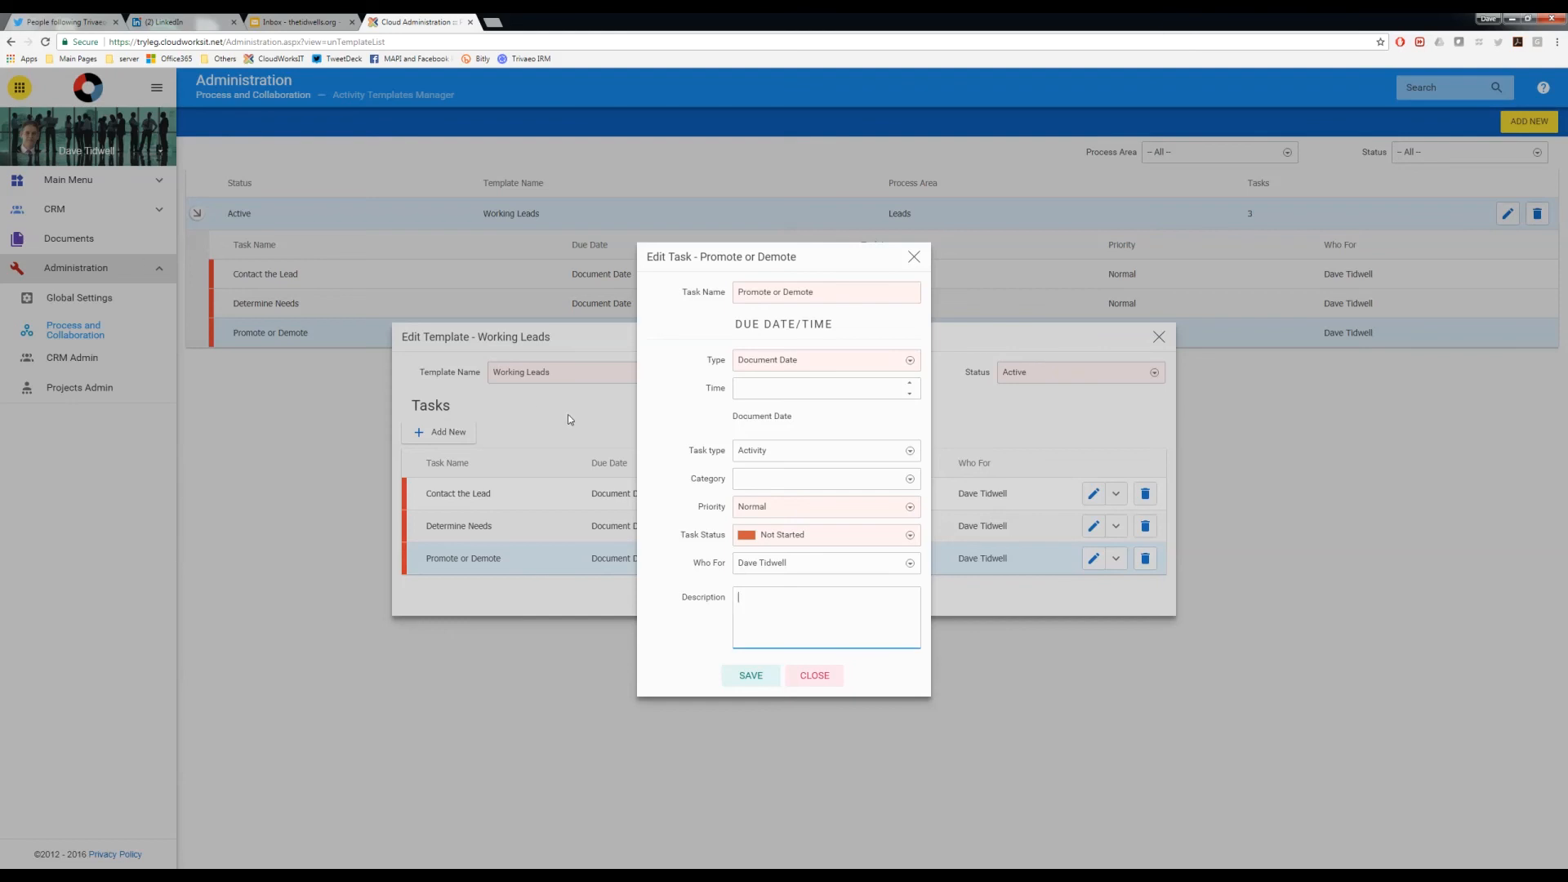
Step: Switch to the webmail inbox, read the CloudWorksIT "New Task Was Assigned" email, and return to the template task form
left_click(300, 22)
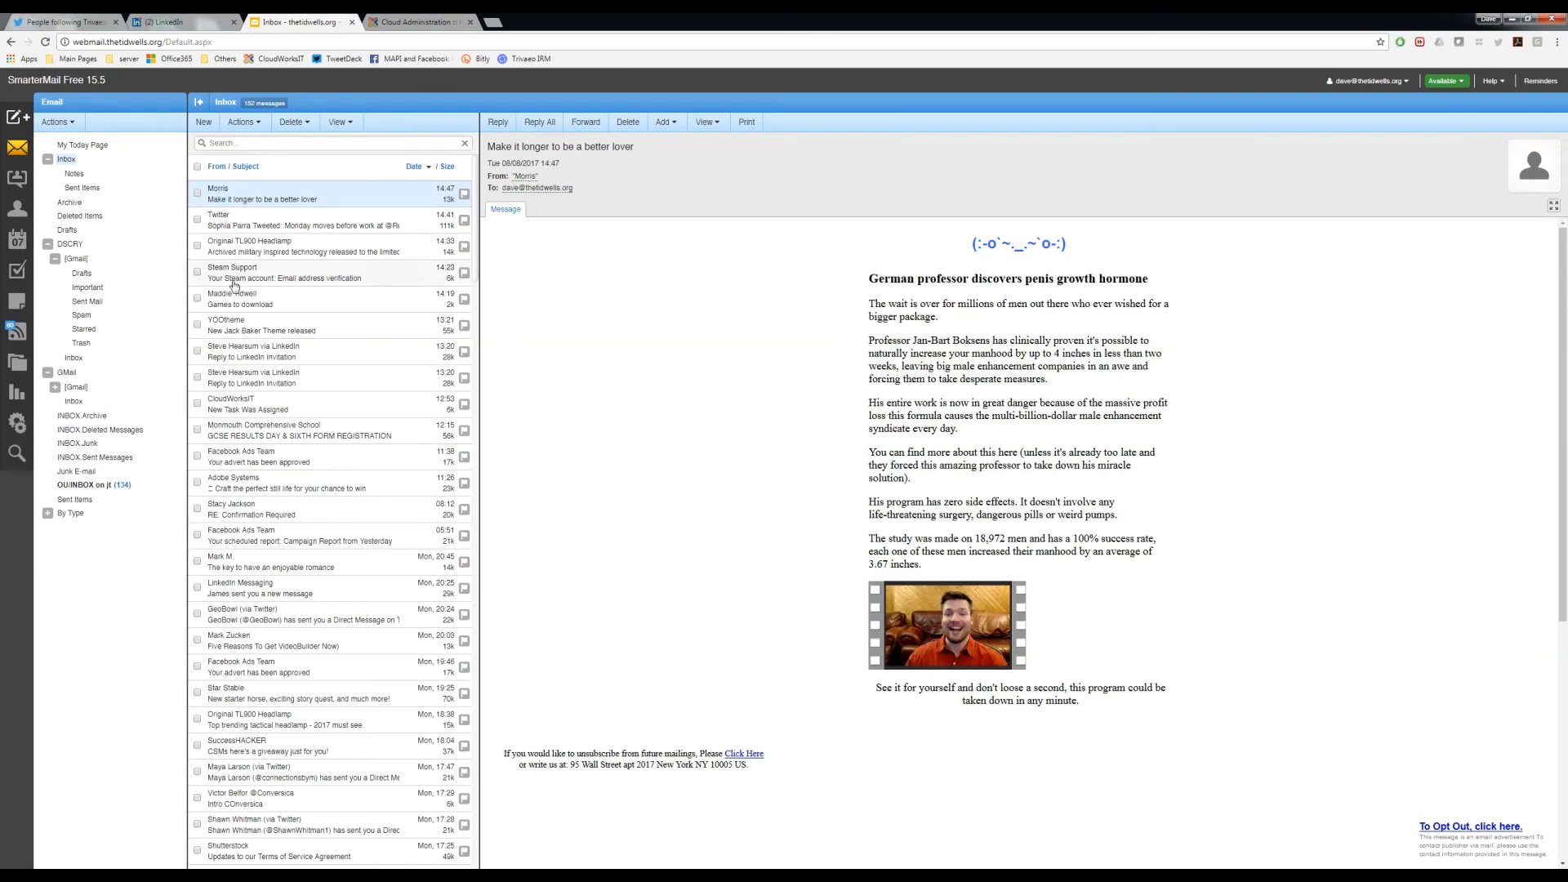
left_click(239, 405)
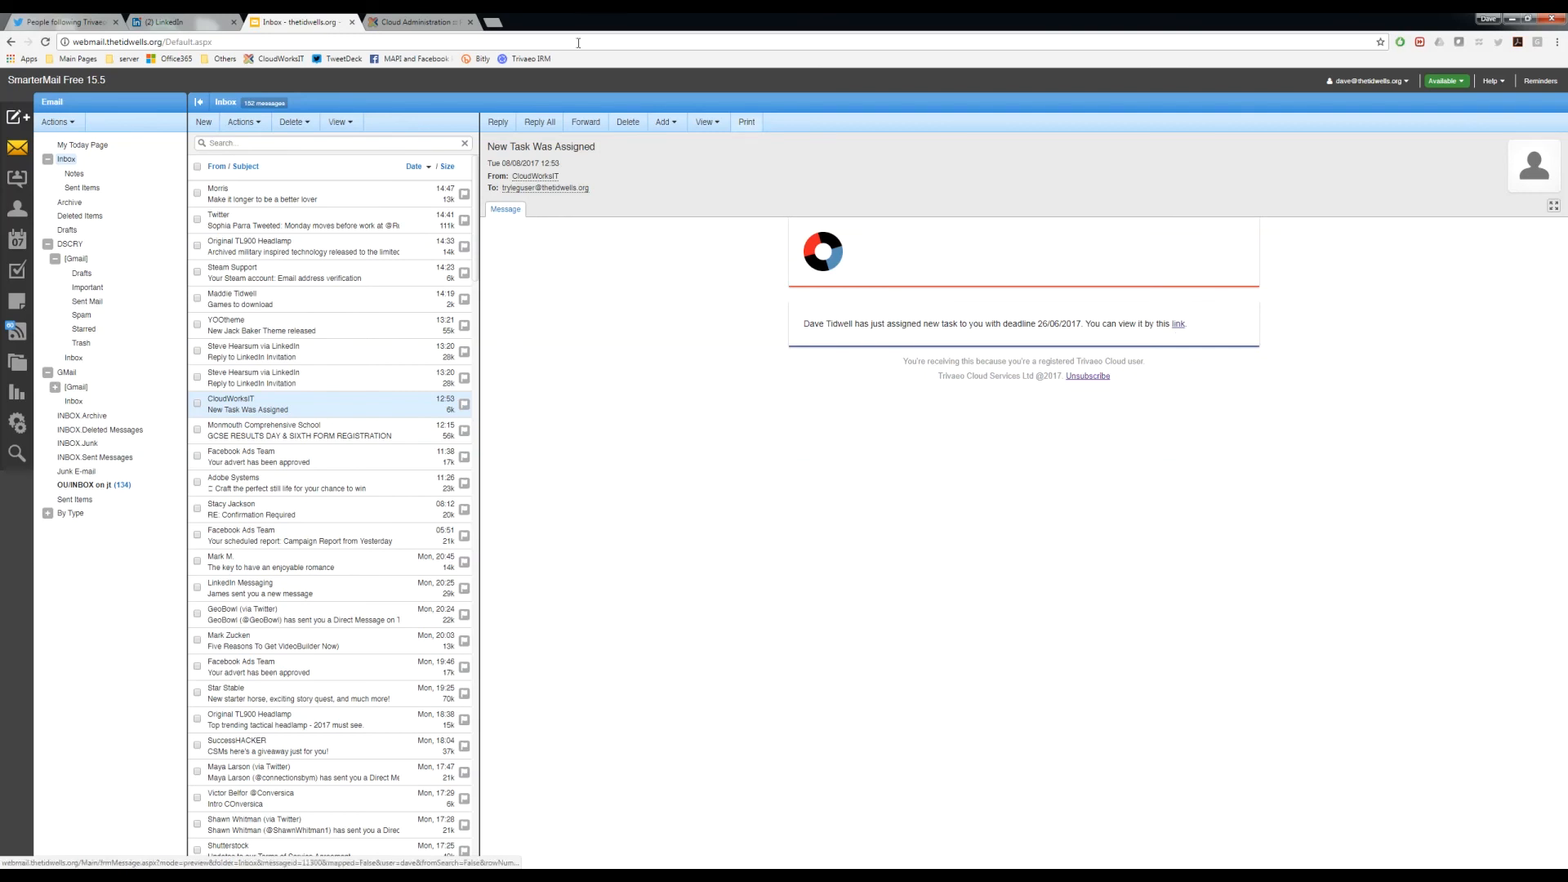
left_click(424, 27)
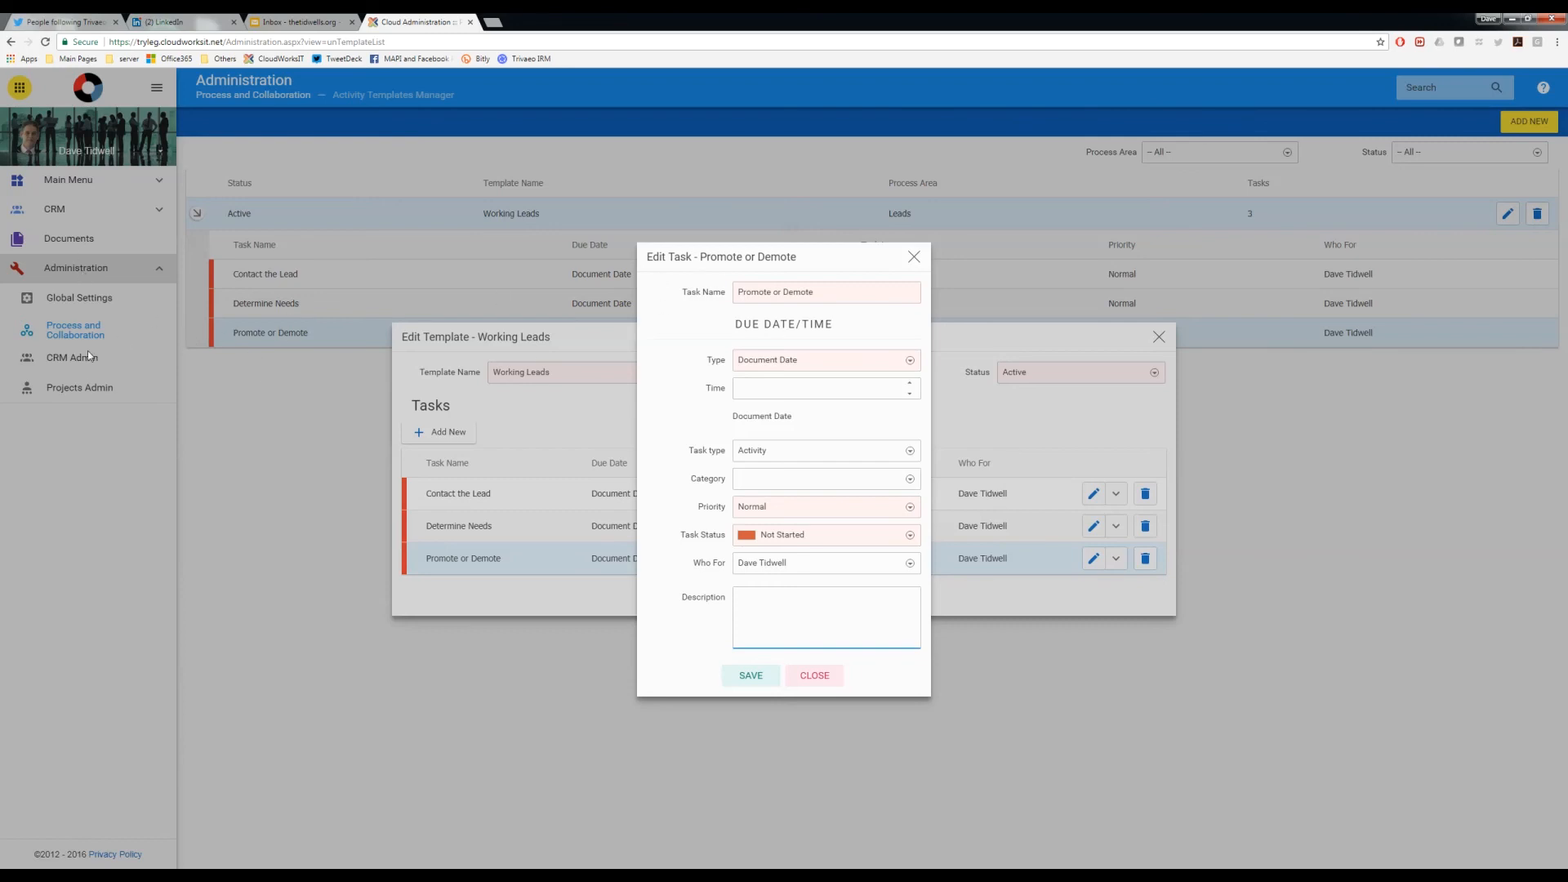
Step: Close the Promote or Demote task form and the Working Leads template without saving
left_click(814, 676)
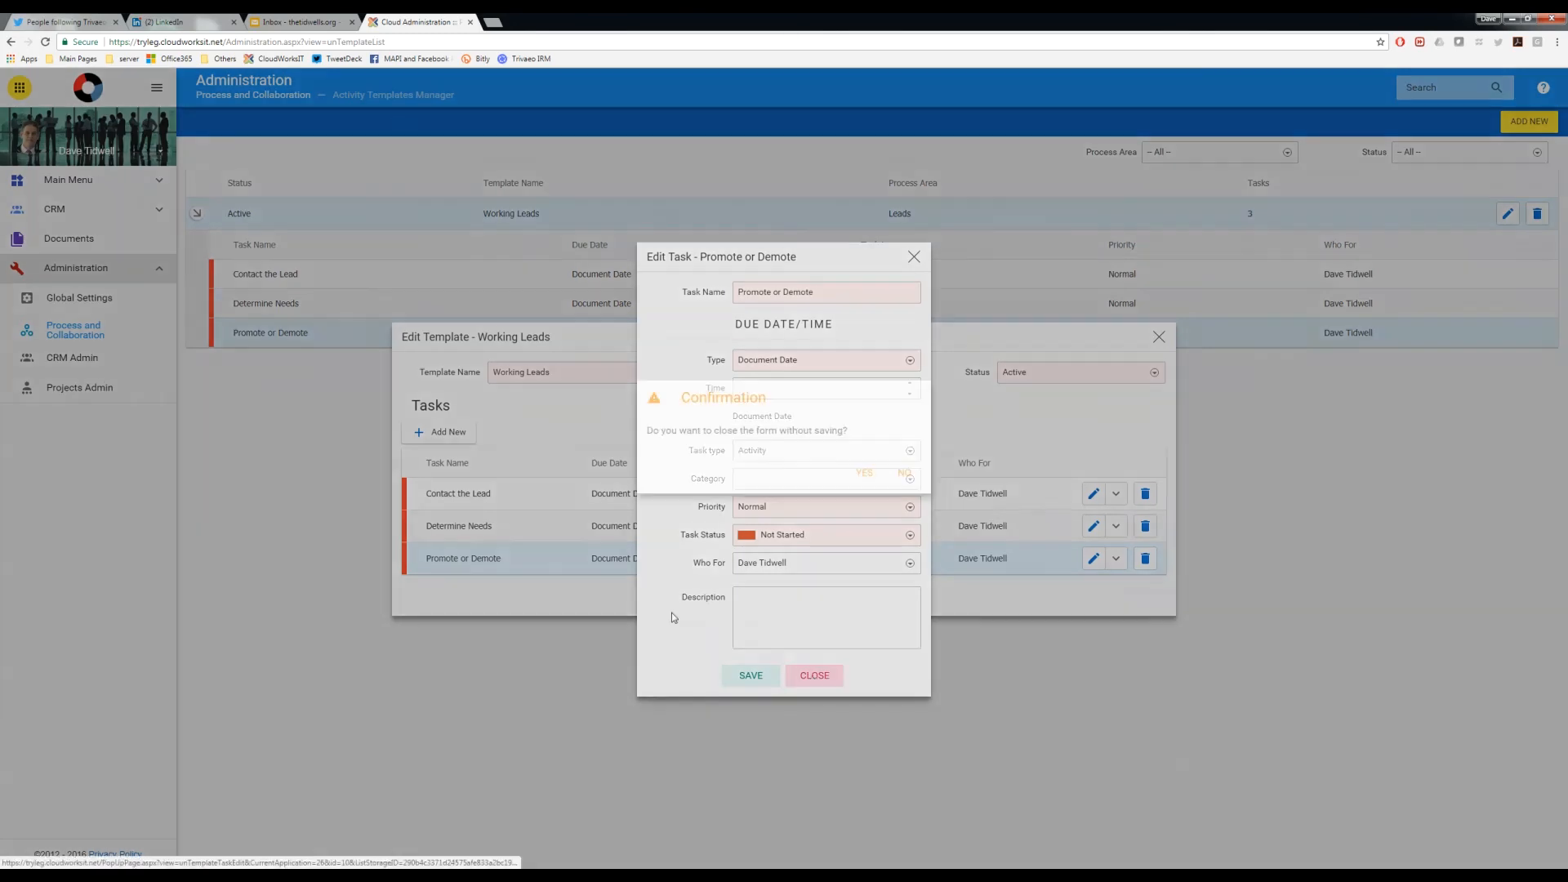
left_click(864, 472)
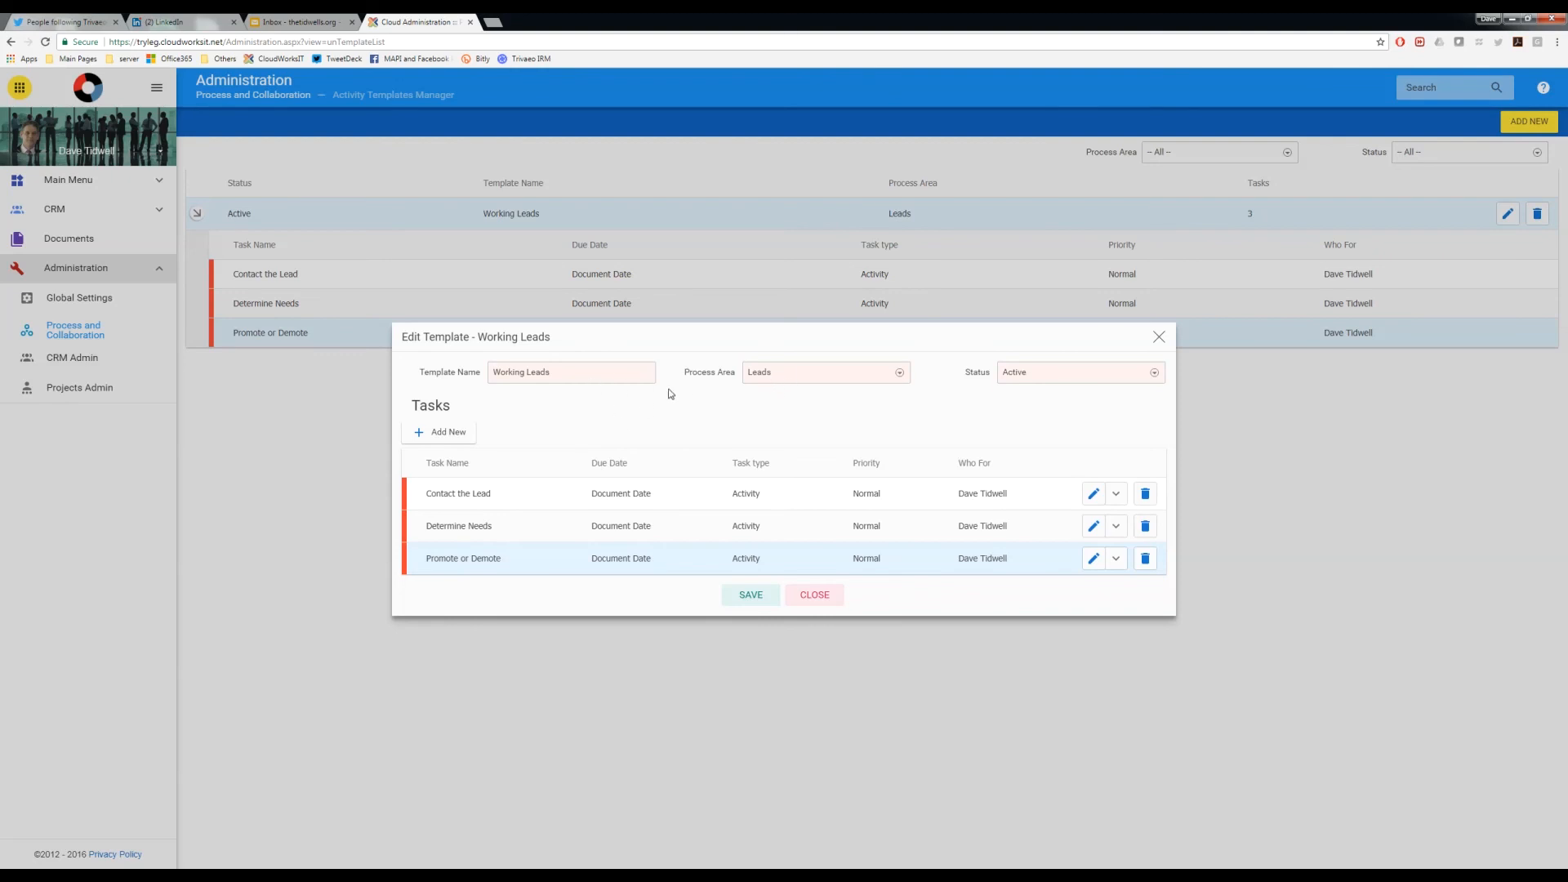
left_click(818, 595)
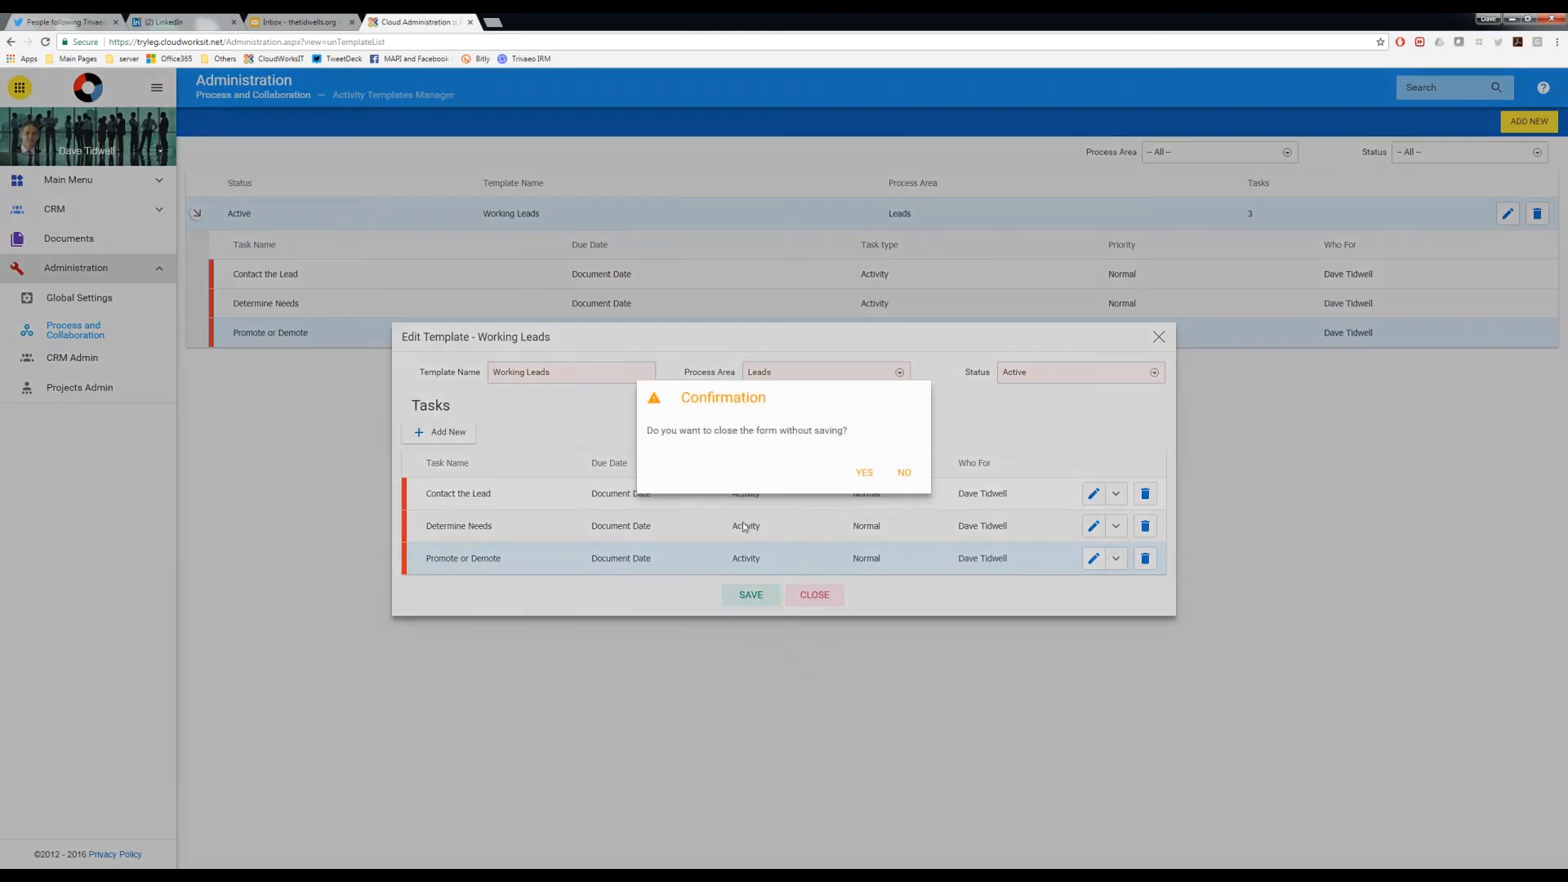
left_click(863, 472)
Step: Open the activity board of the newly created lead in the CRM leads list
left_click(61, 214)
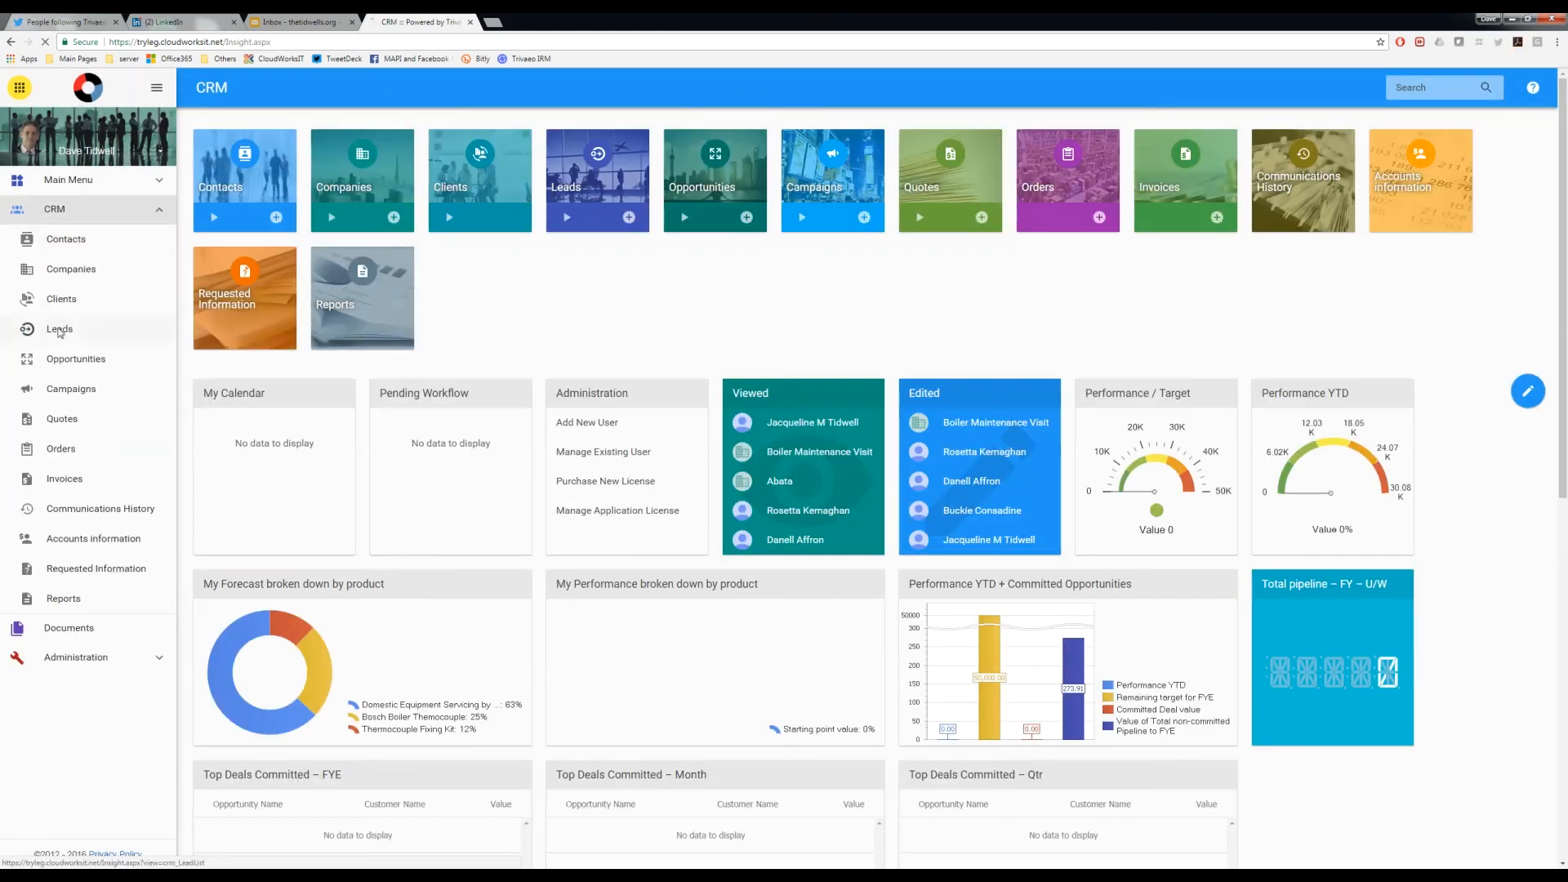
left_click(61, 331)
left_click(254, 254)
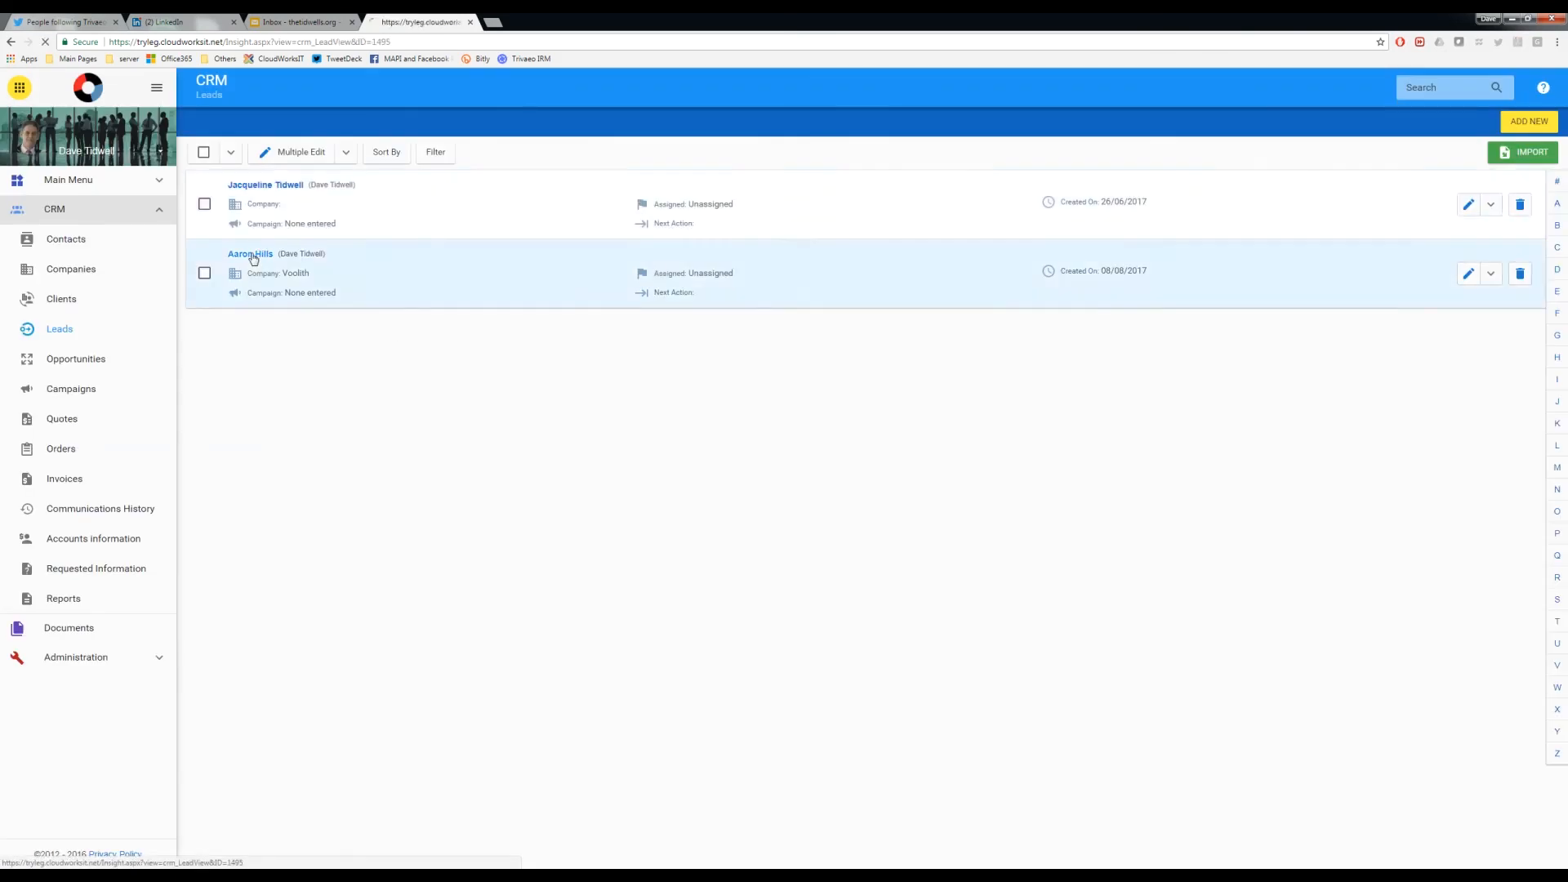
left_click(231, 380)
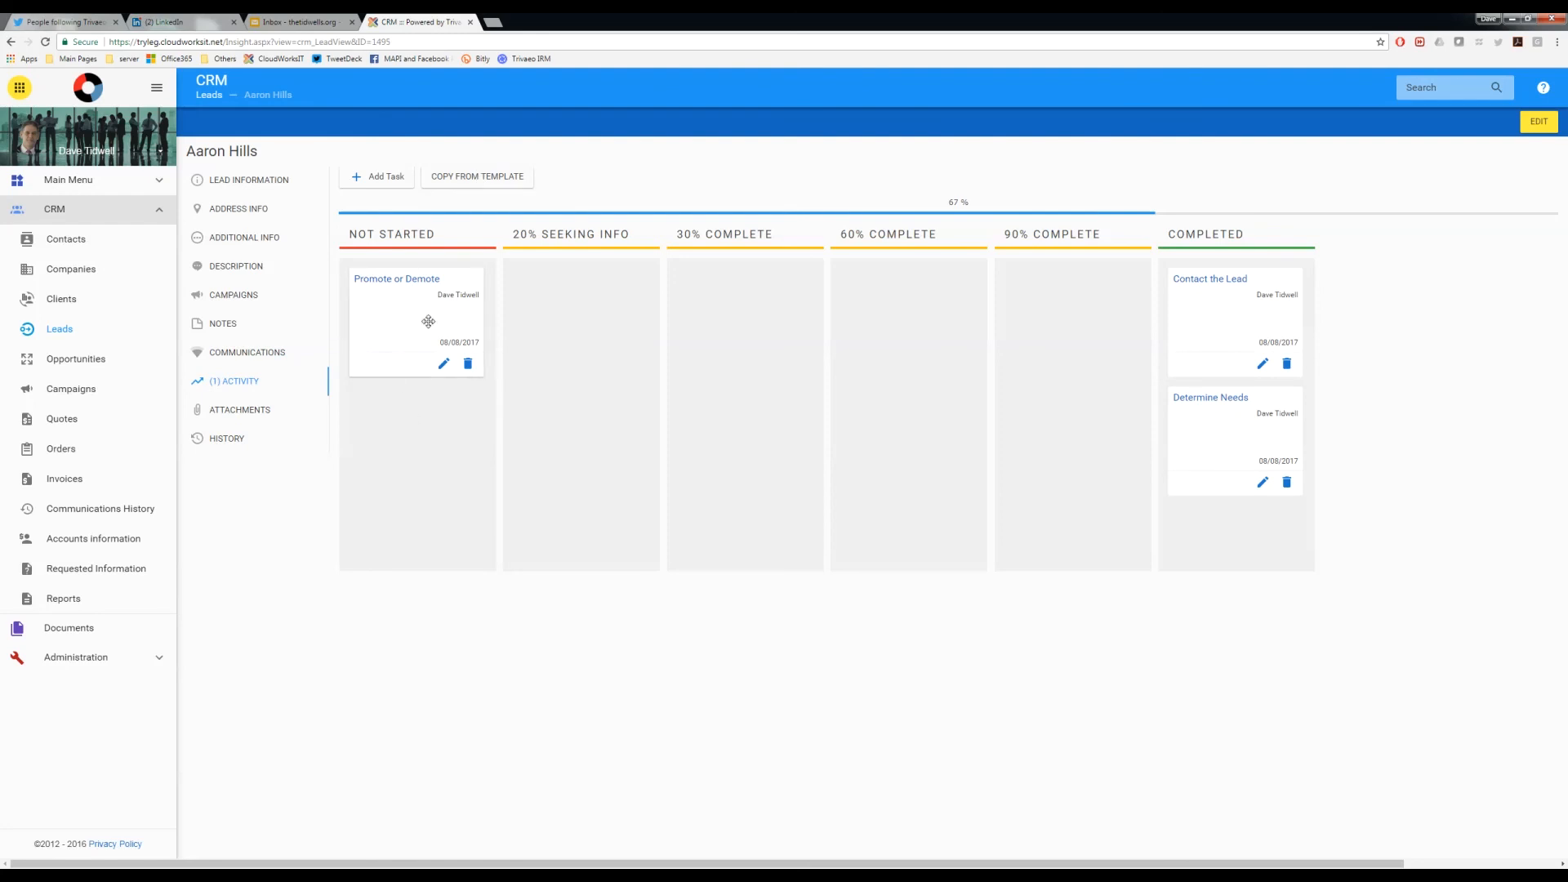
Step: Clear My Task on the Promote or Demote task, view the available Who For assignees, and discard the changes
left_click(443, 364)
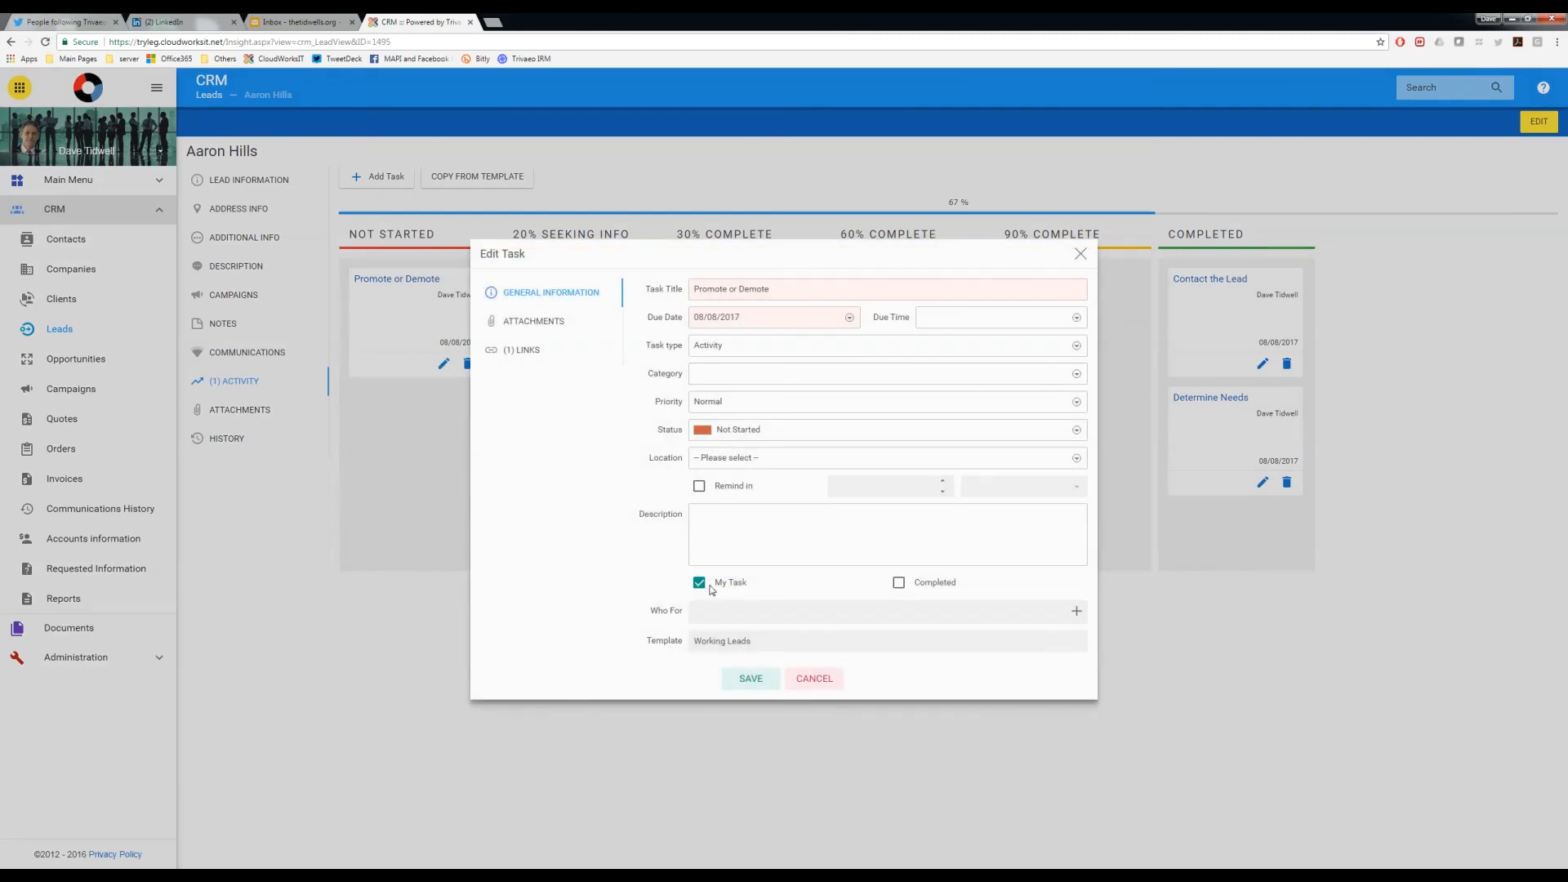
left_click(700, 582)
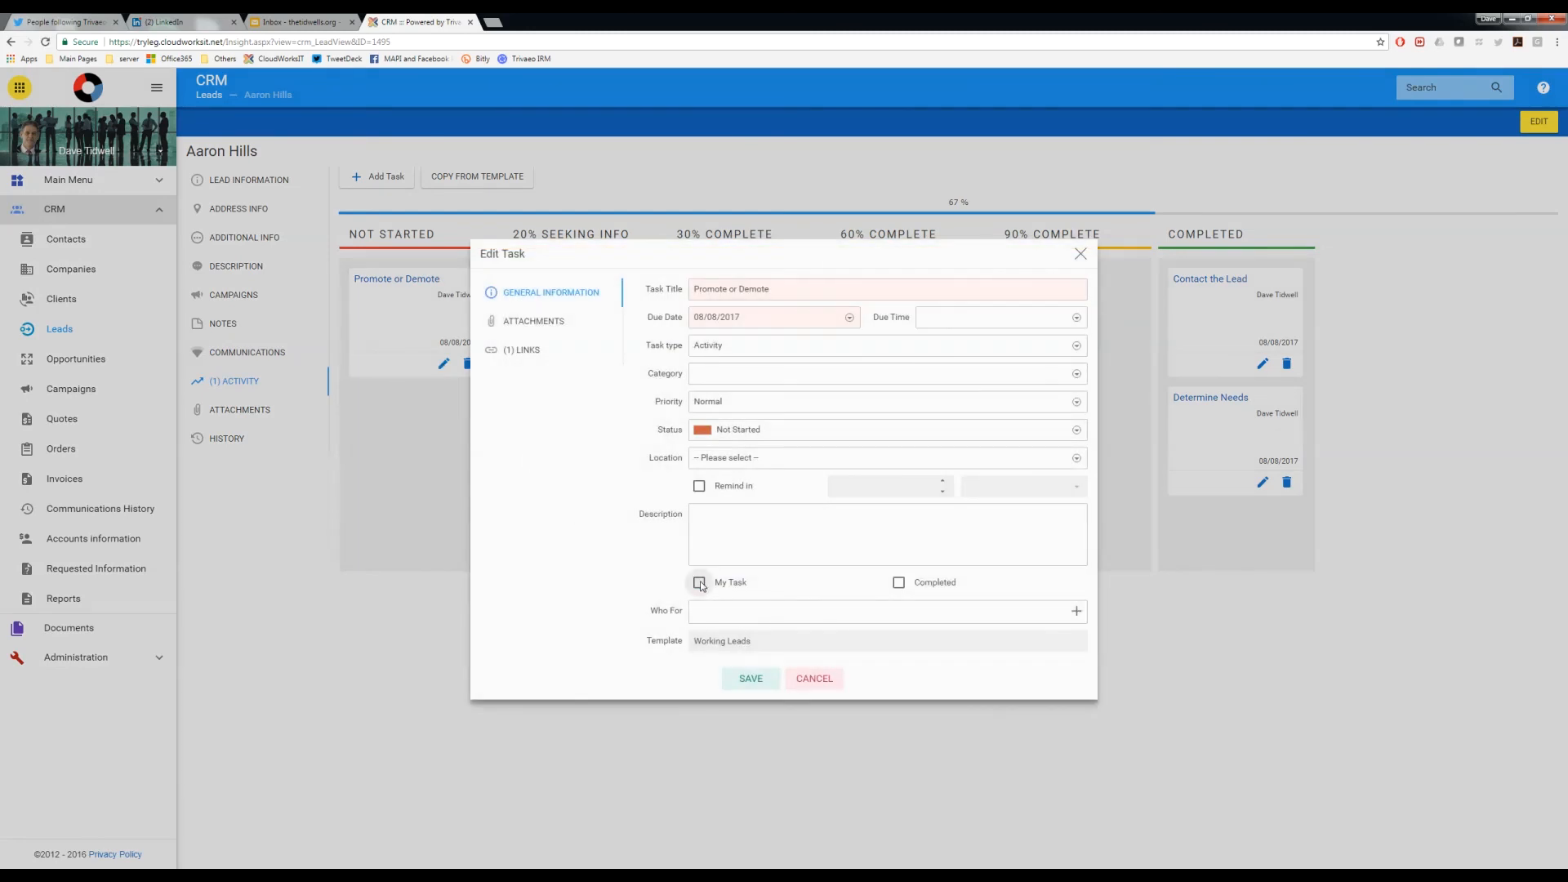
left_click(719, 612)
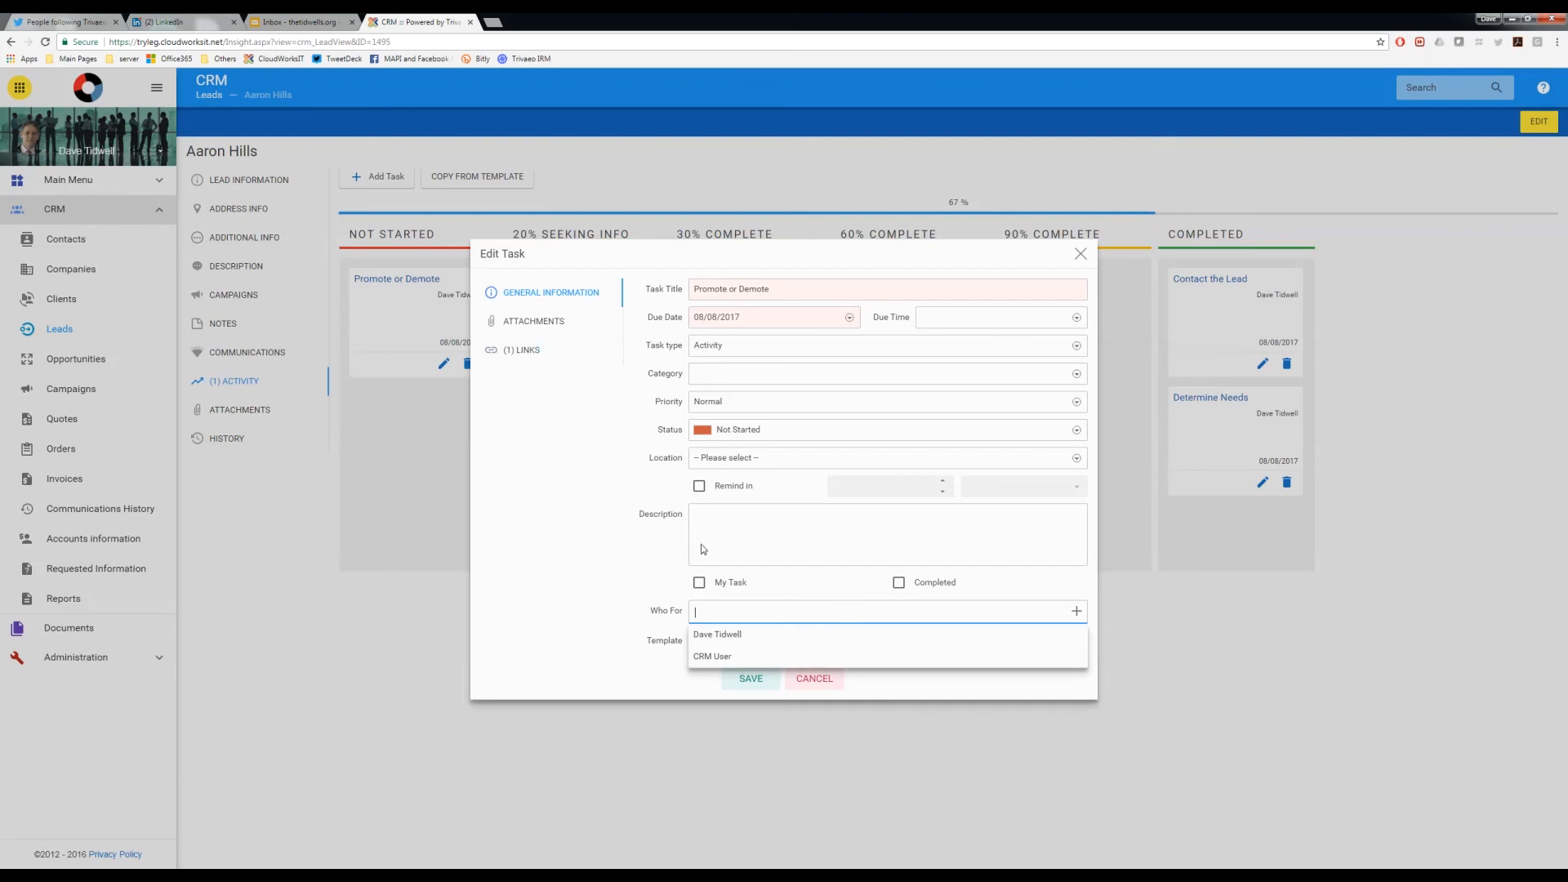
left_click(595, 563)
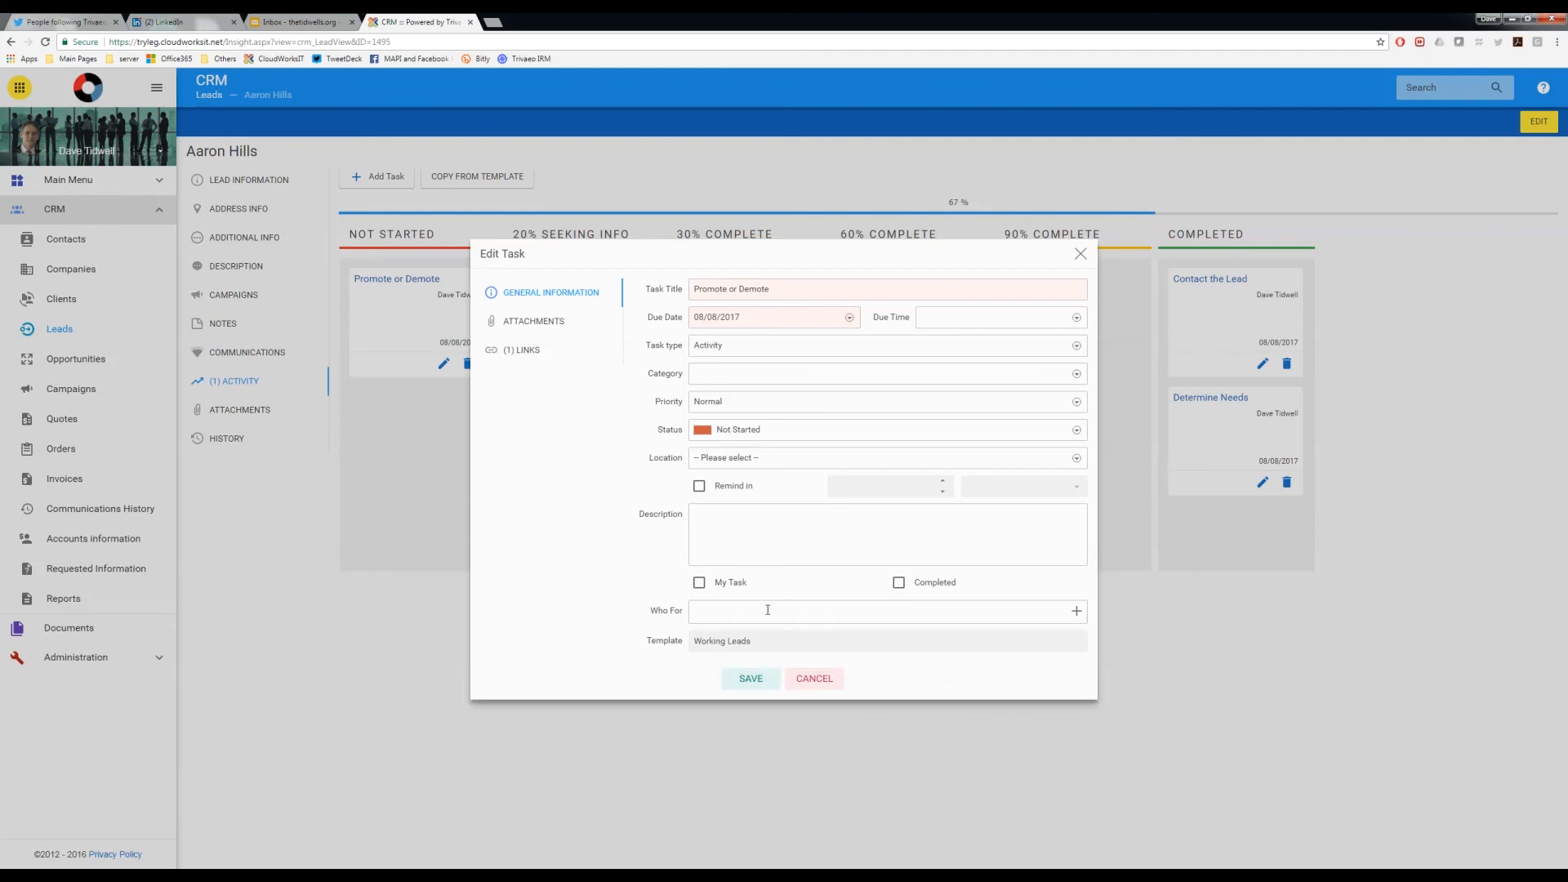
left_click(814, 679)
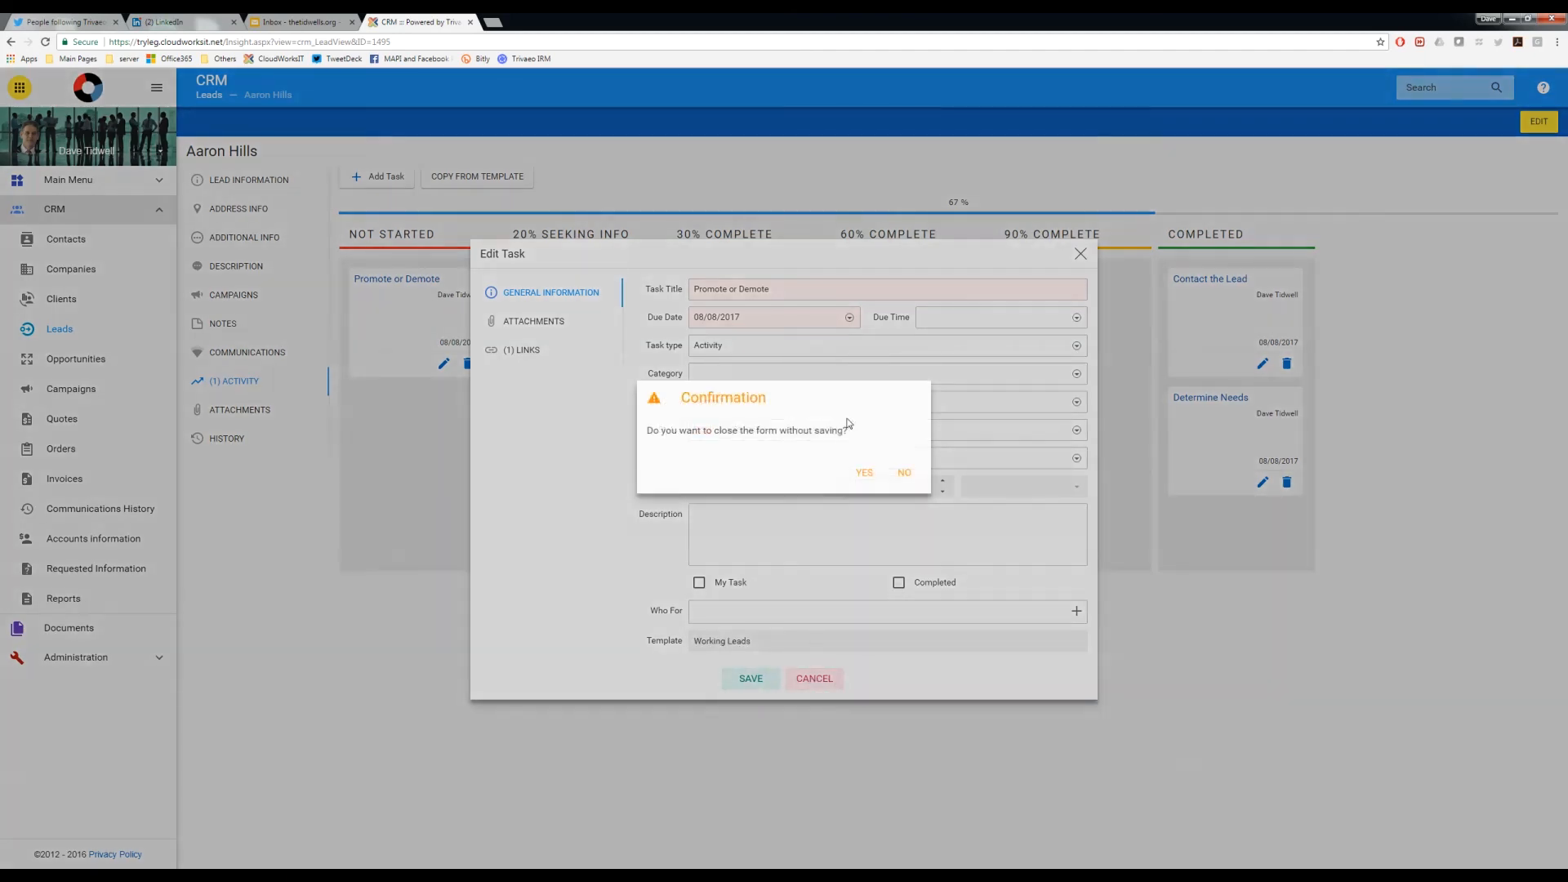
left_click(864, 474)
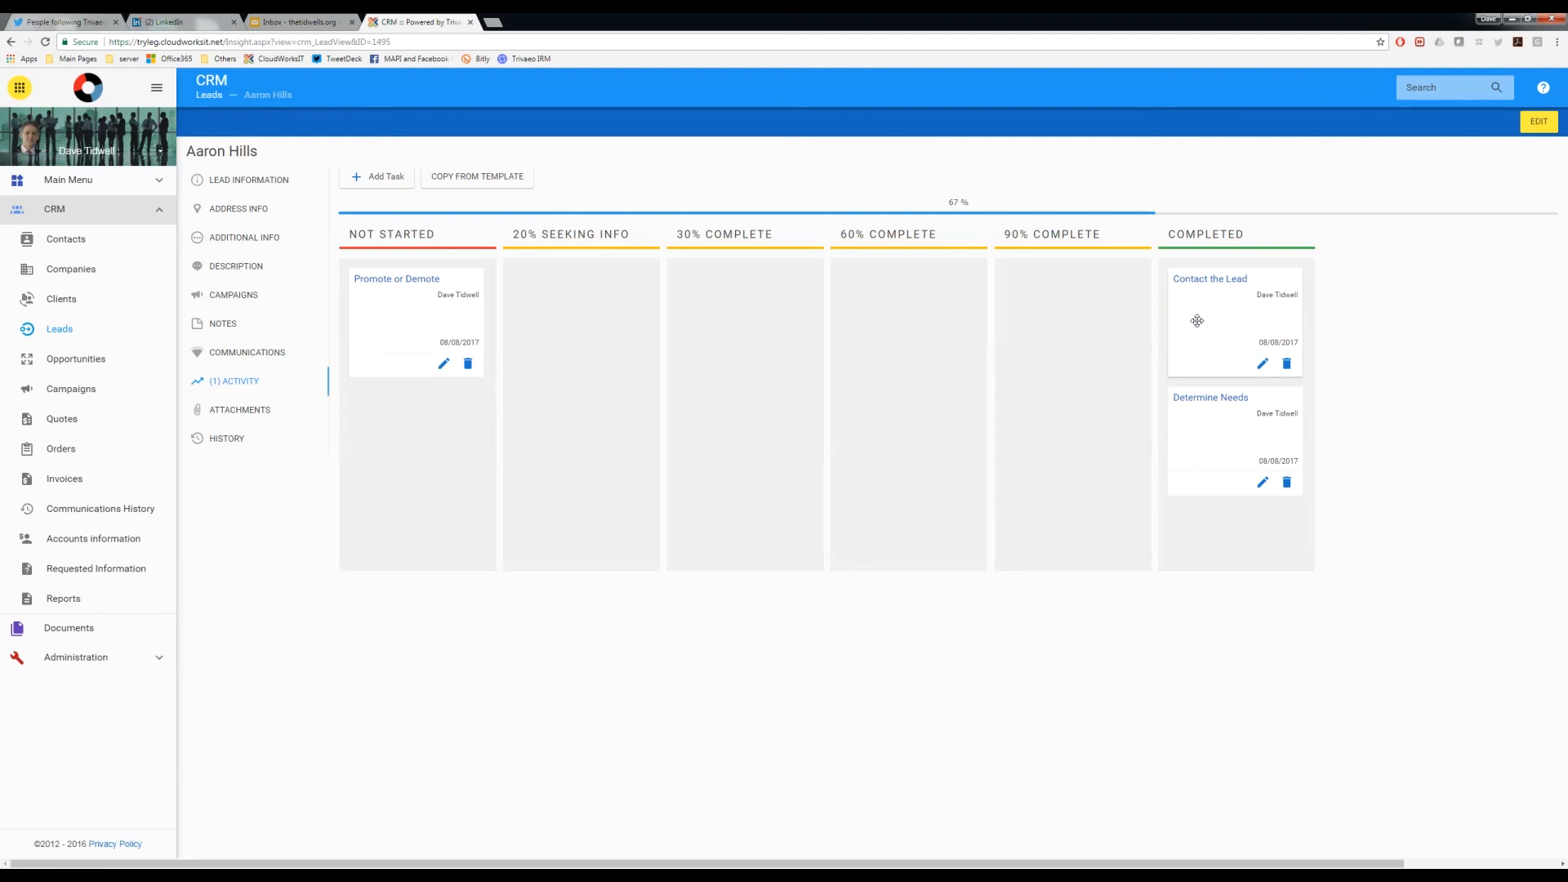
Step: Save the Contact the Lead task with the status Completed, and move the Promote or Demote task to Completed
left_click(1264, 368)
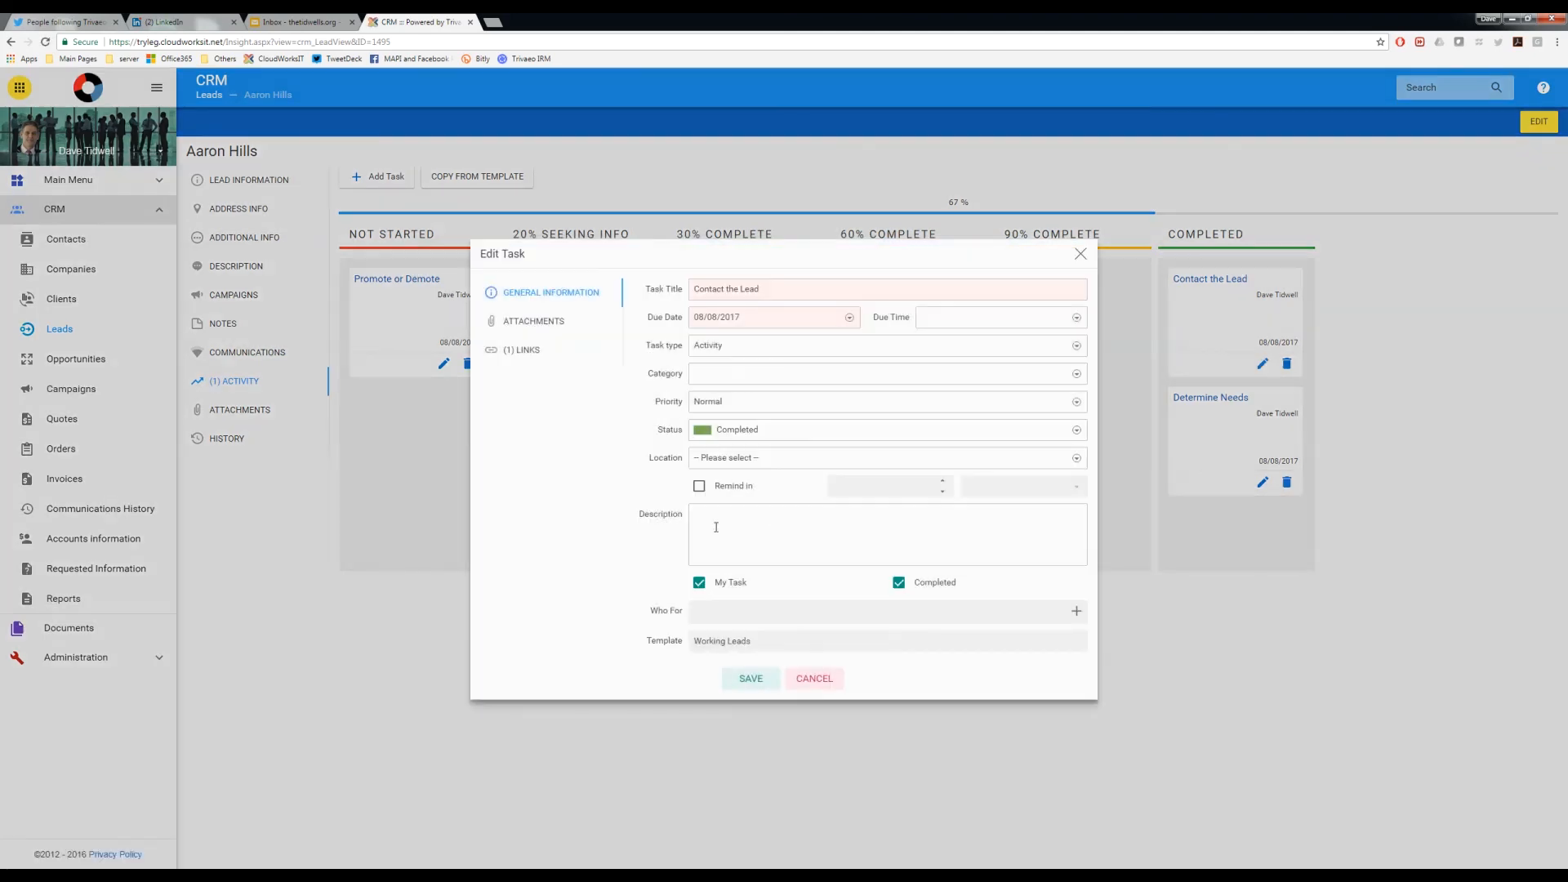
left_click(717, 431)
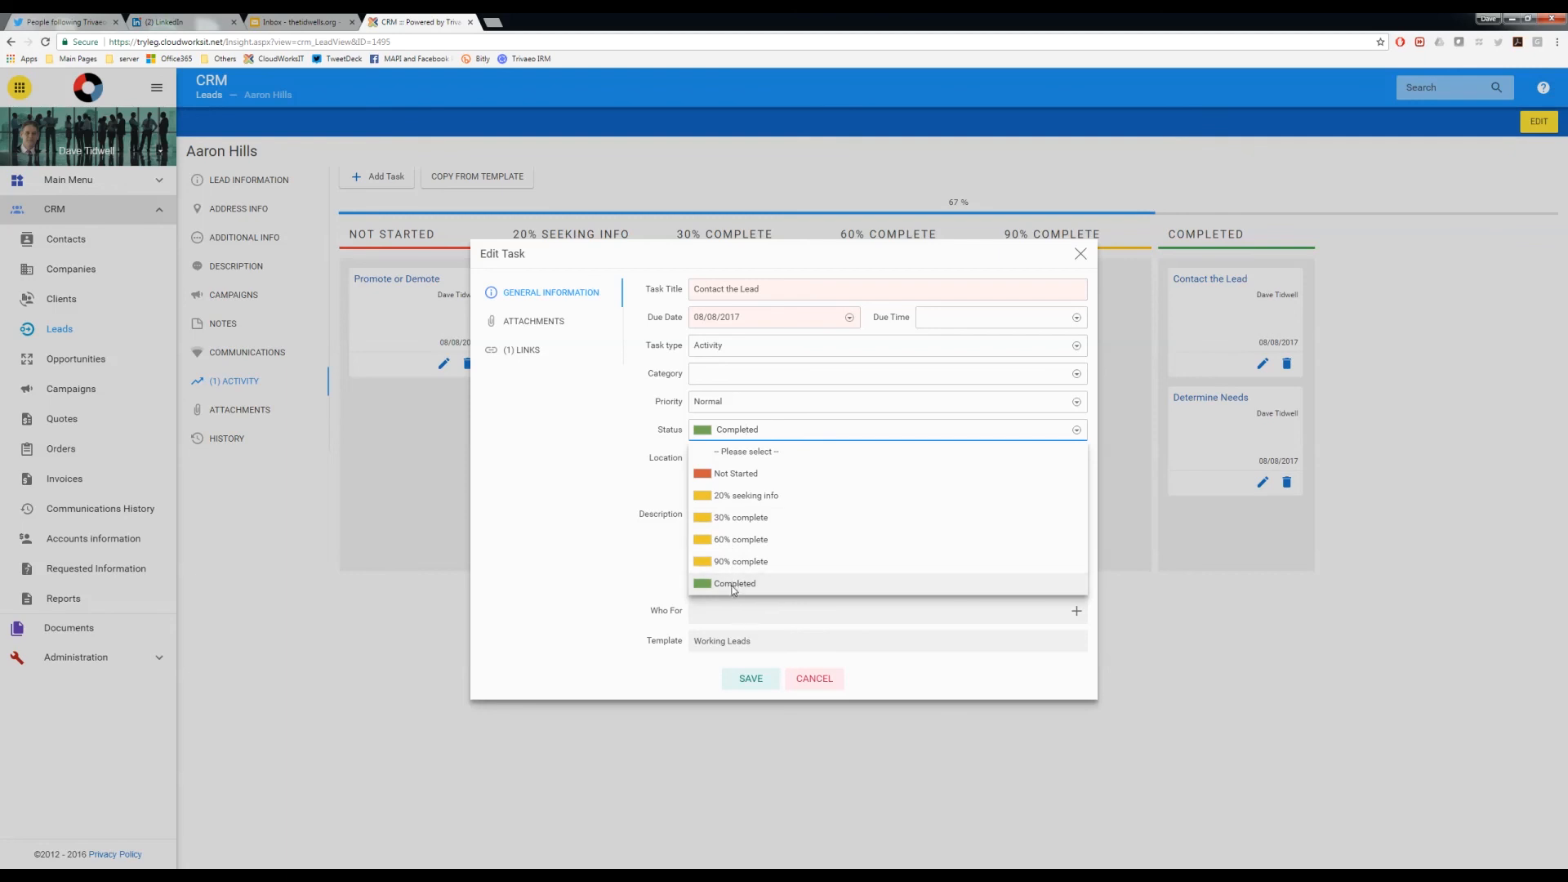
left_click(733, 584)
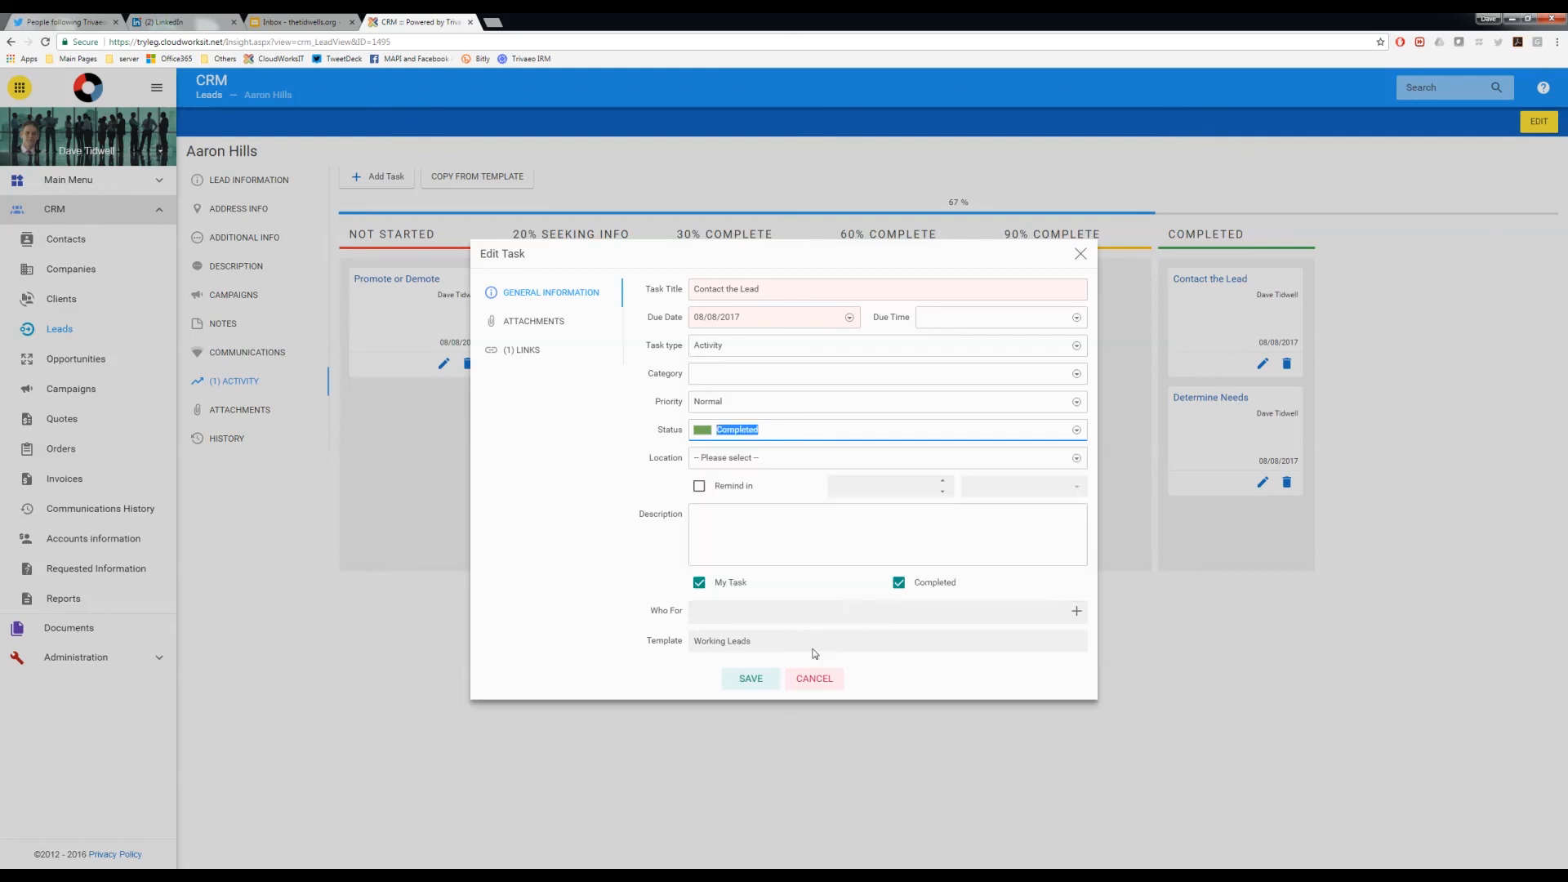
left_click(747, 677)
mouse_move(1232, 327)
left_mouse_down()
mouse_move(847, 356)
mouse_move(612, 349)
mouse_move(972, 326)
mouse_move(752, 343)
mouse_move(734, 326)
mouse_move(1207, 311)
left_mouse_up()
left_click_drag(402, 307, 1230, 483)
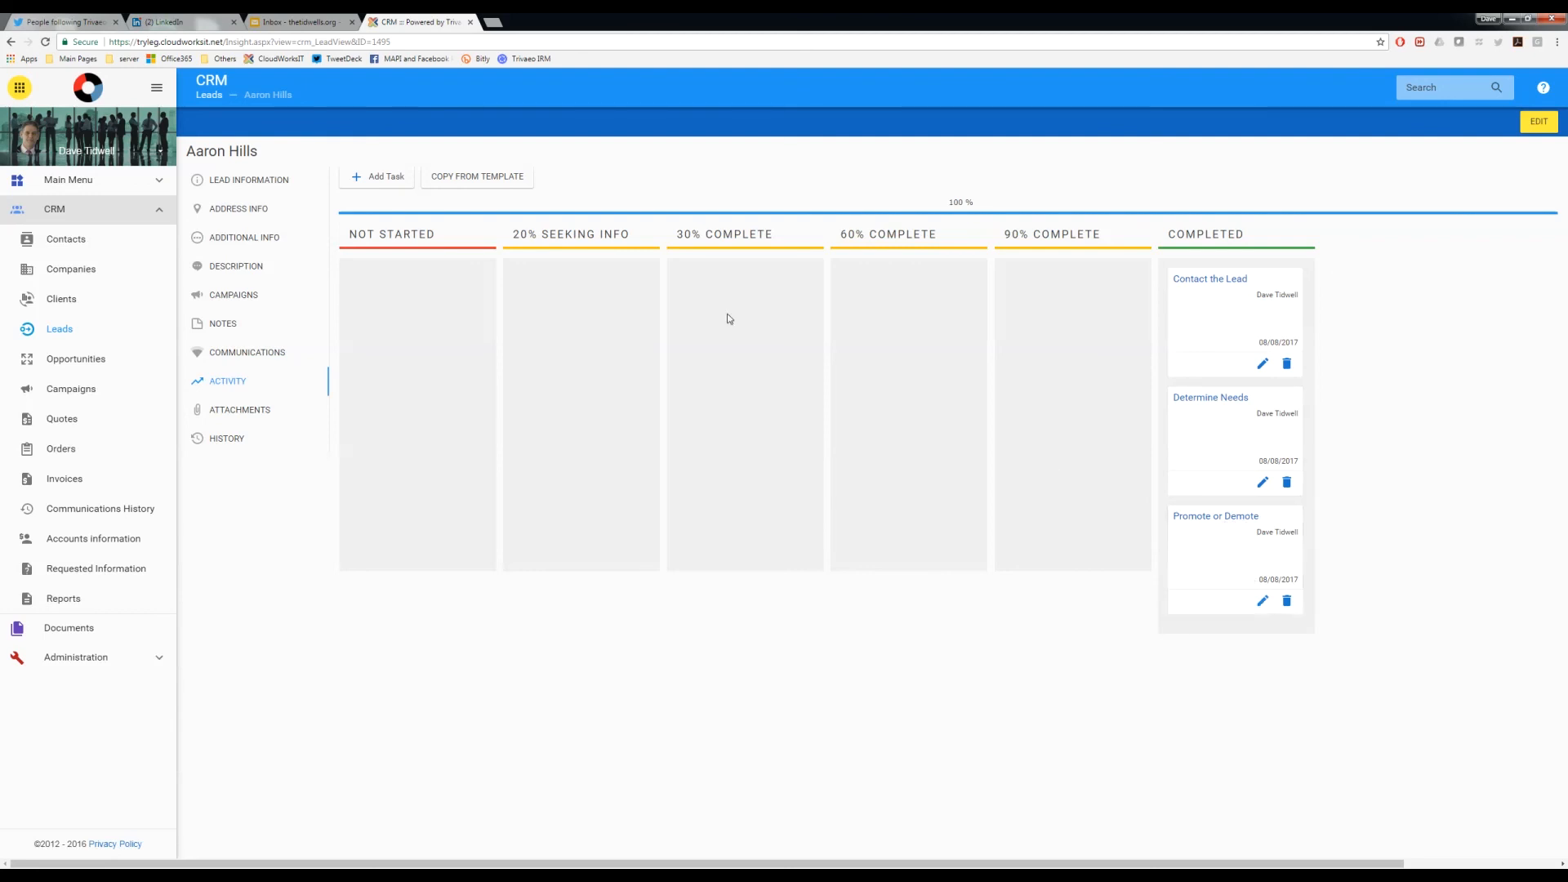
Step: View the lead's opportunity upgrade form from its lead information, and cancel it without saving
left_click(267, 183)
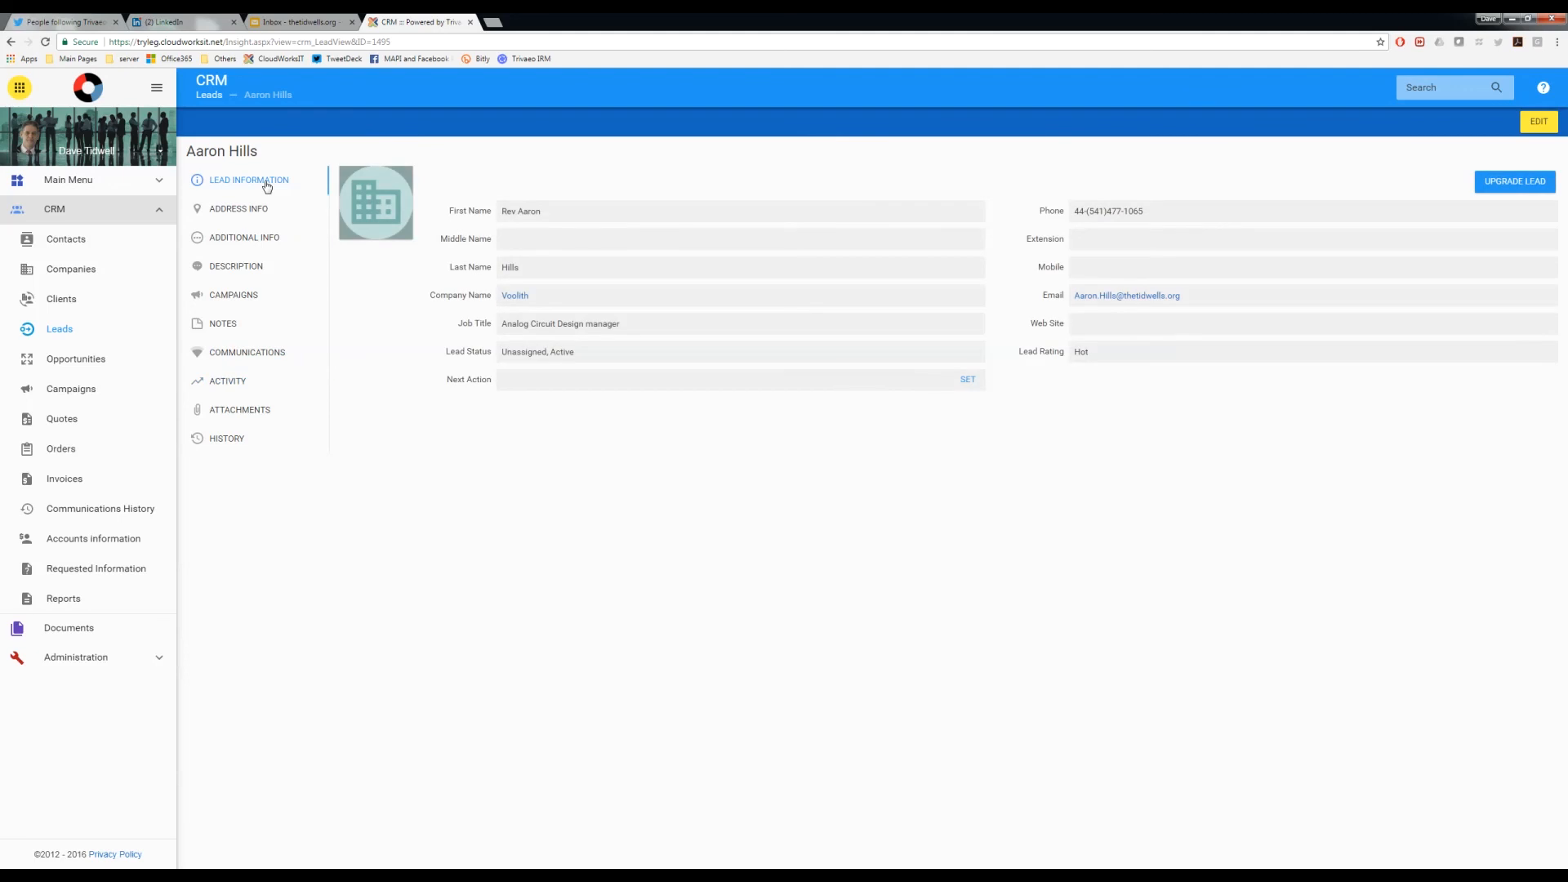
left_click(1505, 183)
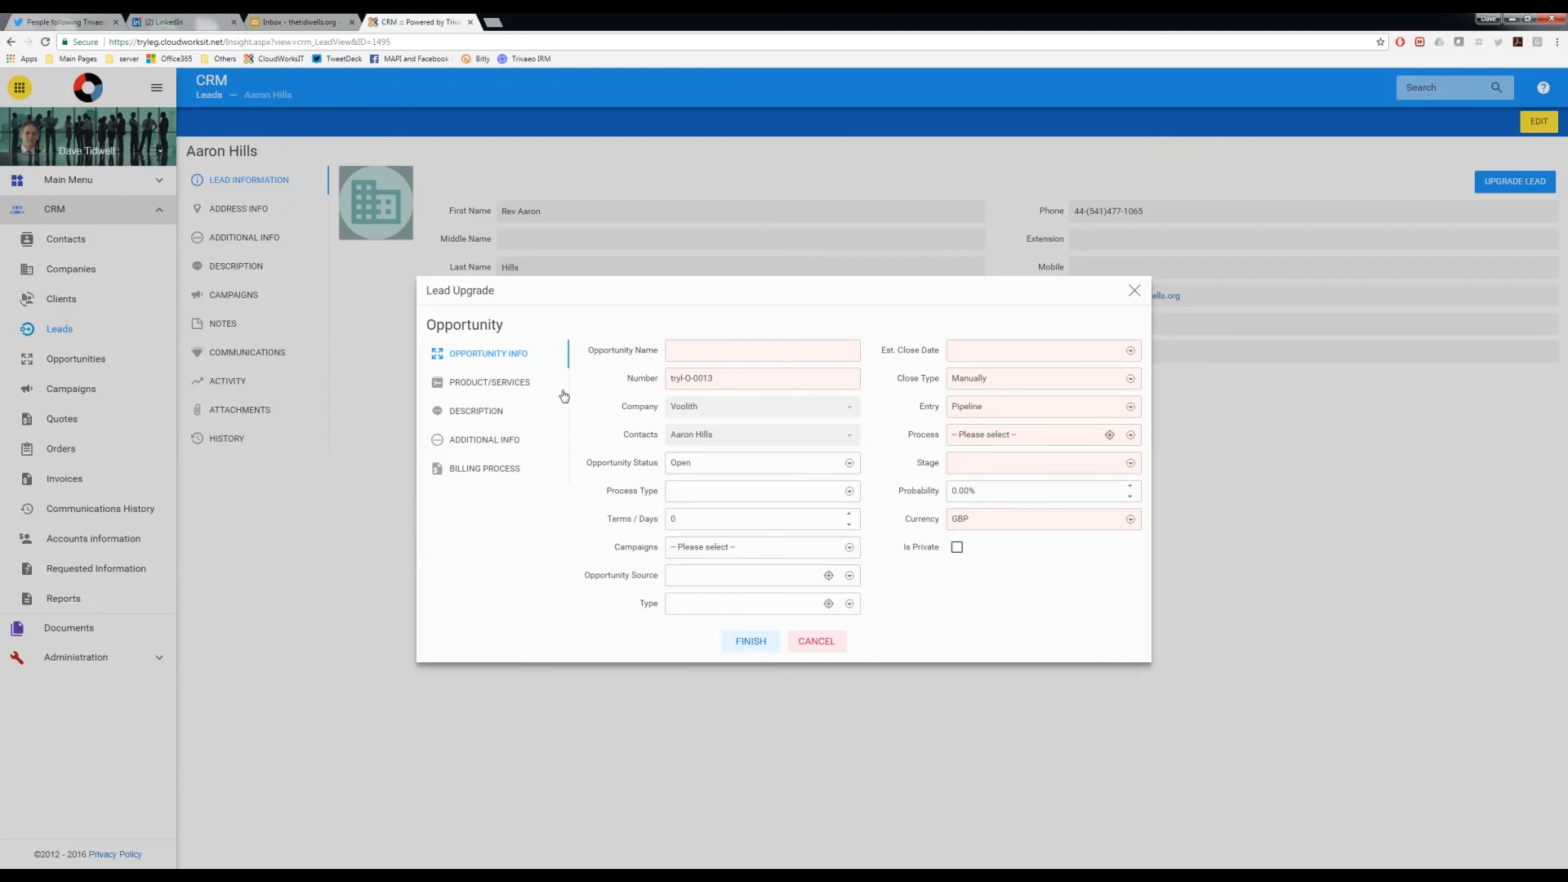
left_click(818, 644)
left_click(864, 473)
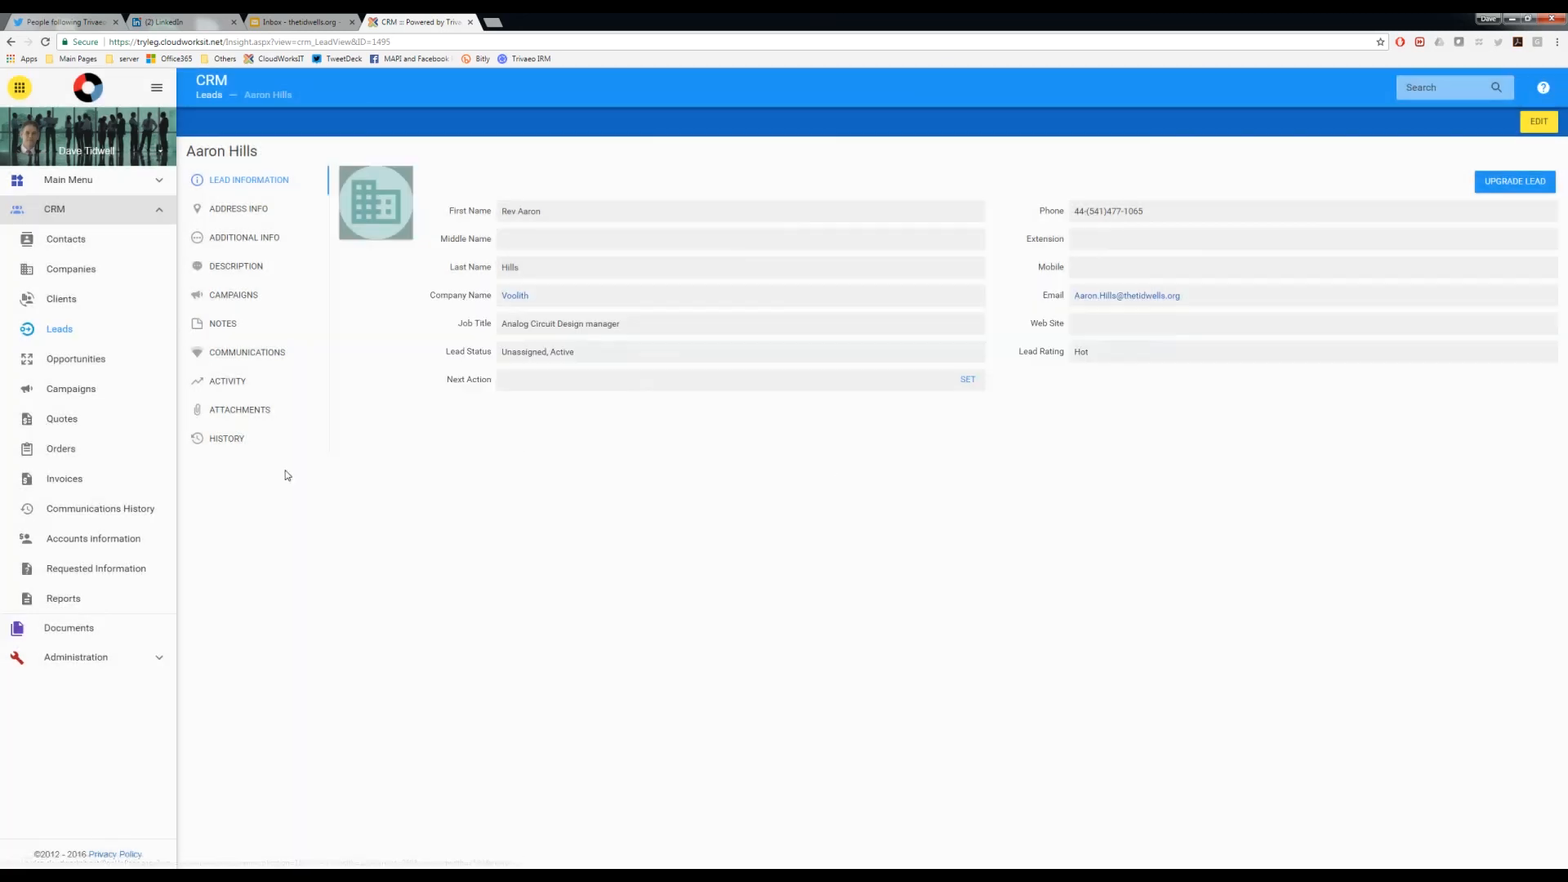
Step: Open the Process and Collaboration administration settings
left_click(77, 653)
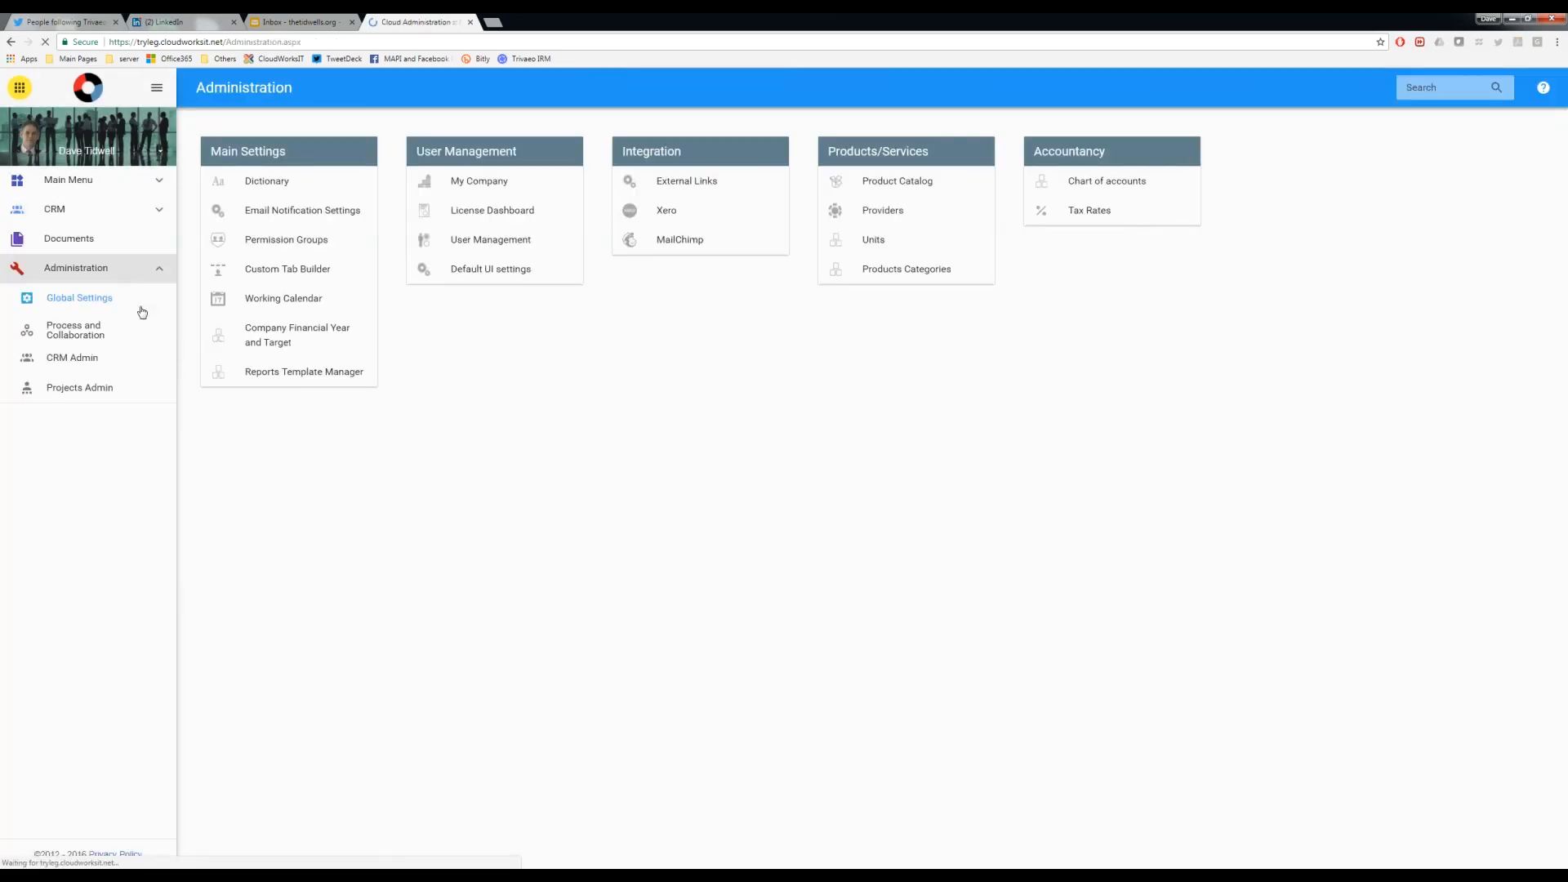
left_click(82, 335)
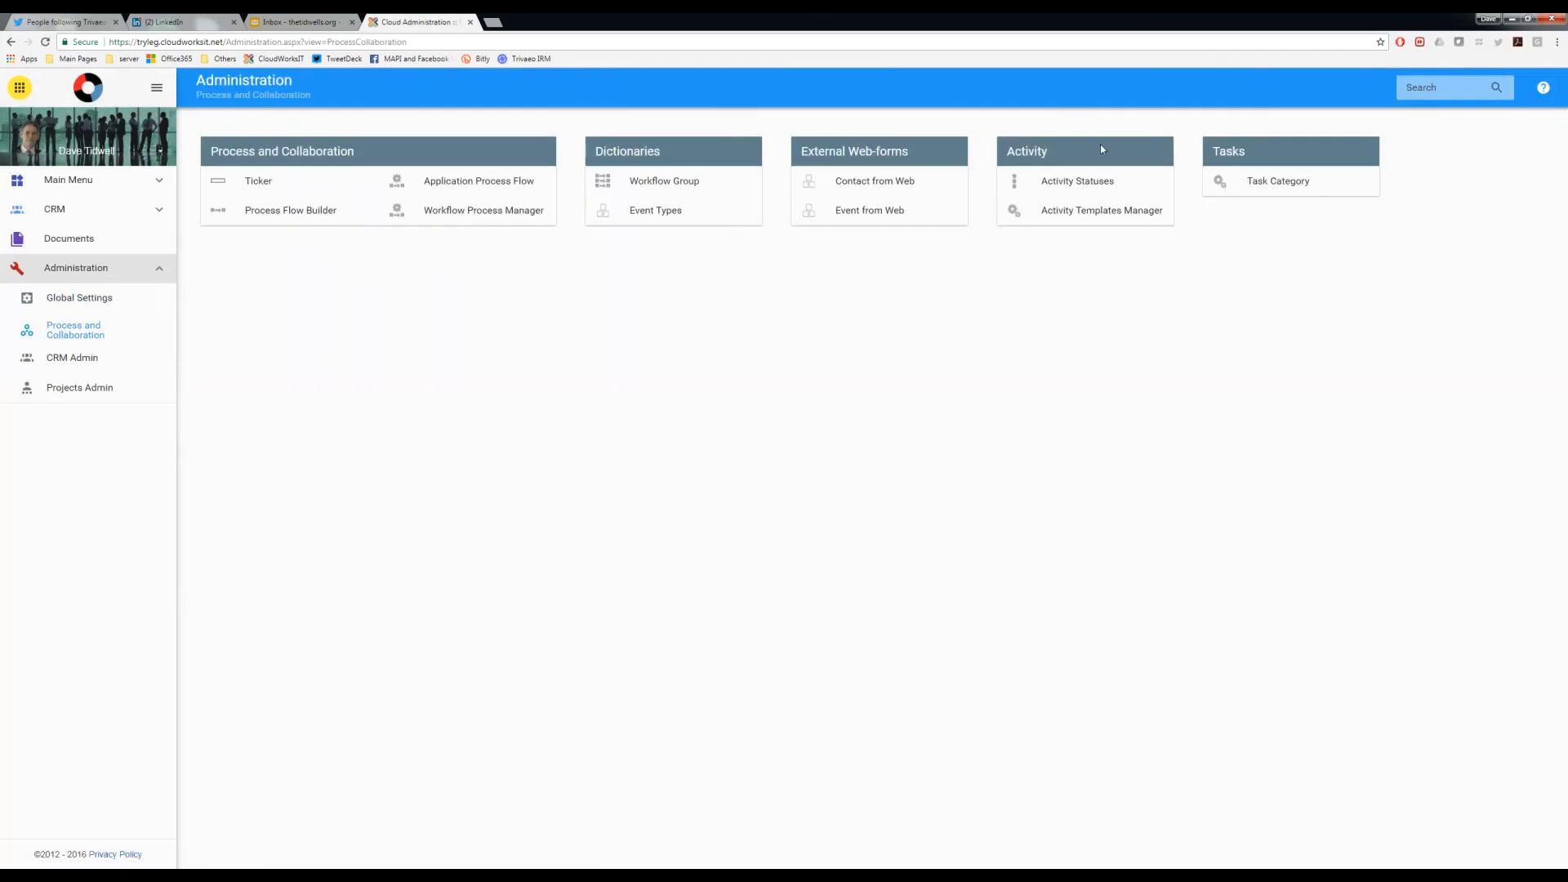